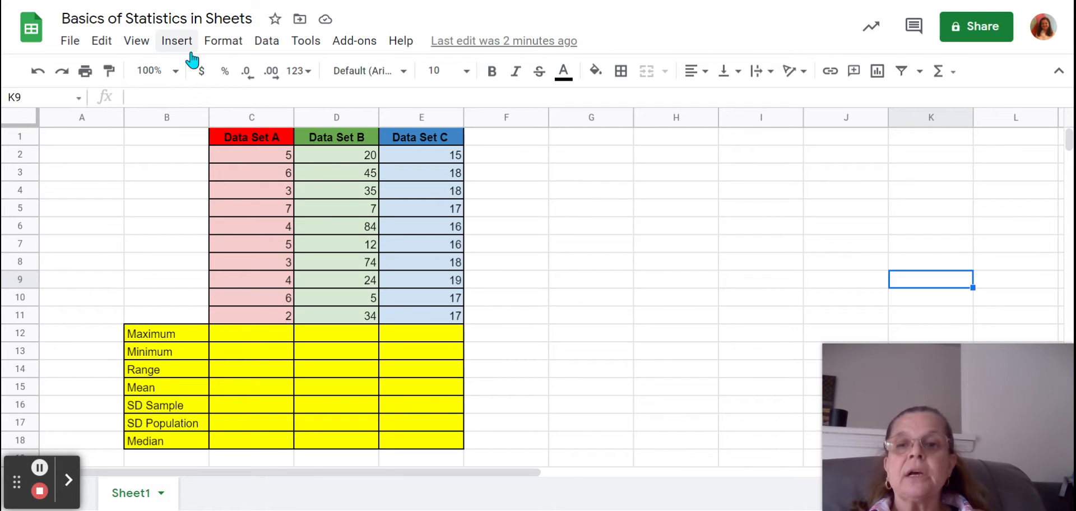
Step: Sort only the Data Set A range C2:C11 in ascending order (A → Z) by column C
{"action": "left_click", "coordinate": [266, 51]}
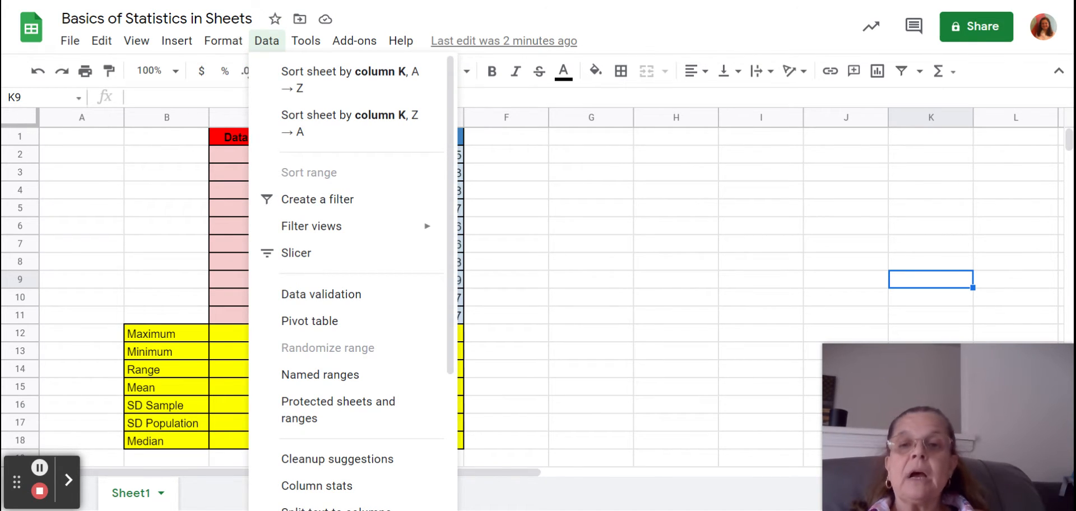
{"action": "left_click", "coordinate": [266, 40]}
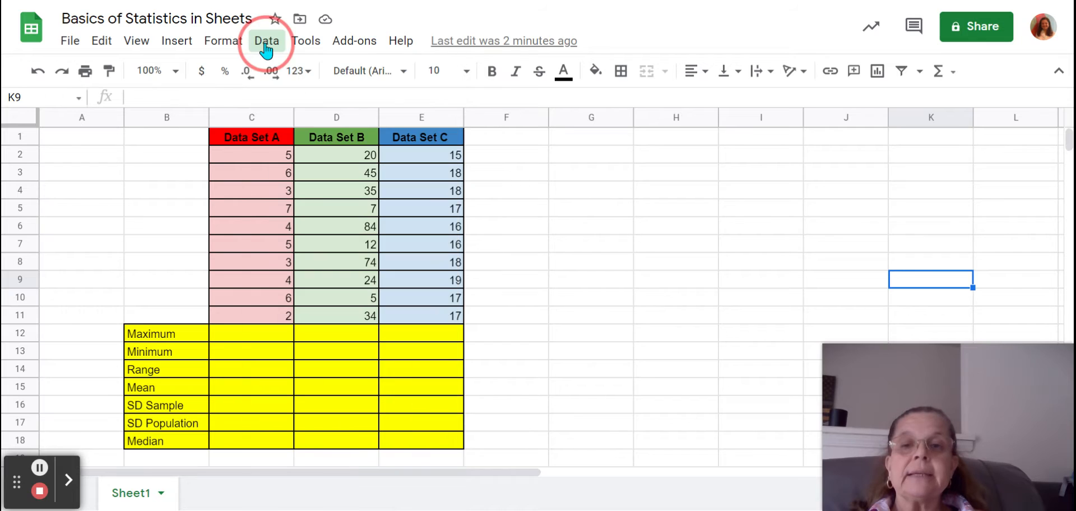
{"action": "left_click", "coordinate": [261, 163]}
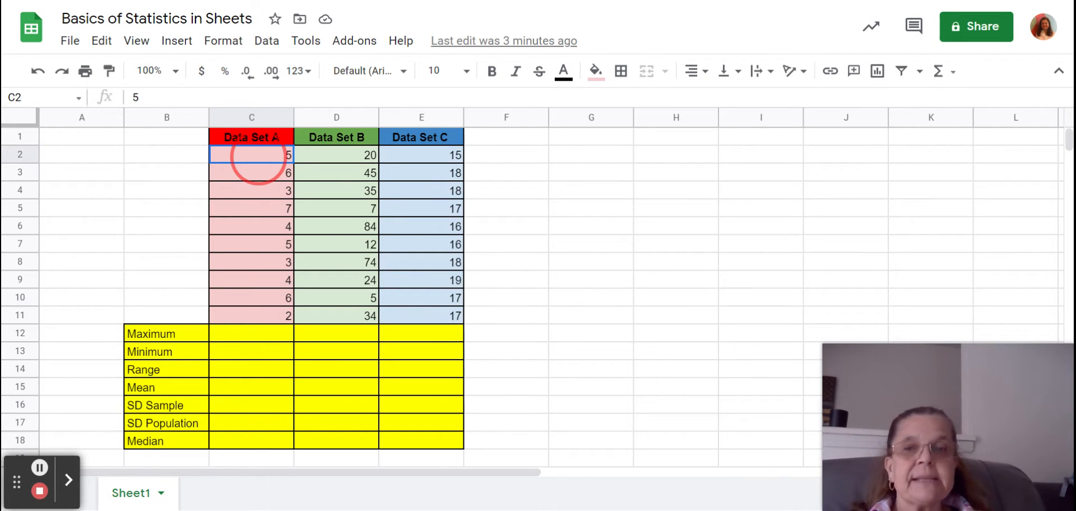
{"action": "left_click_drag", "start_coordinate": [257, 161], "coordinate": [258, 319]}
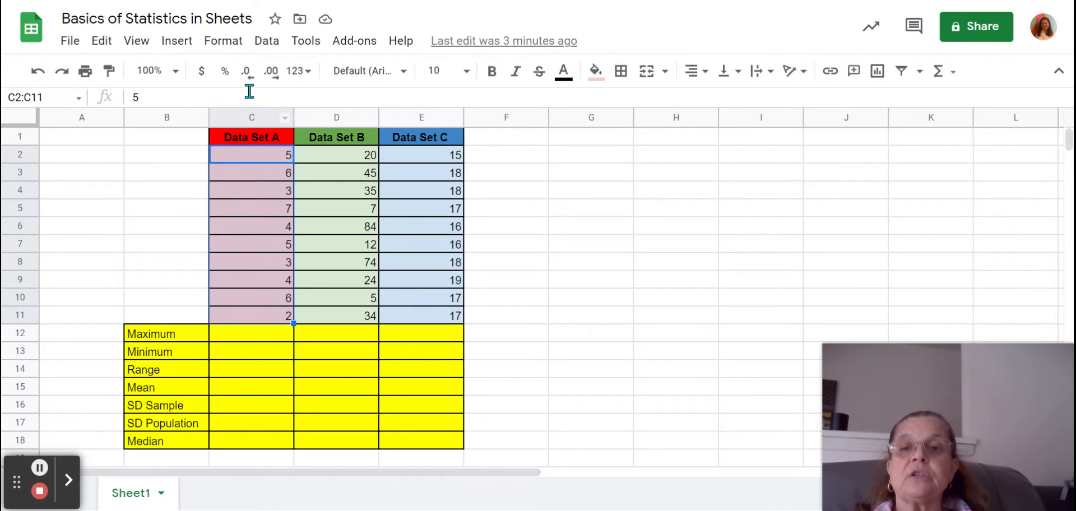
{"action": "left_click", "coordinate": [258, 45]}
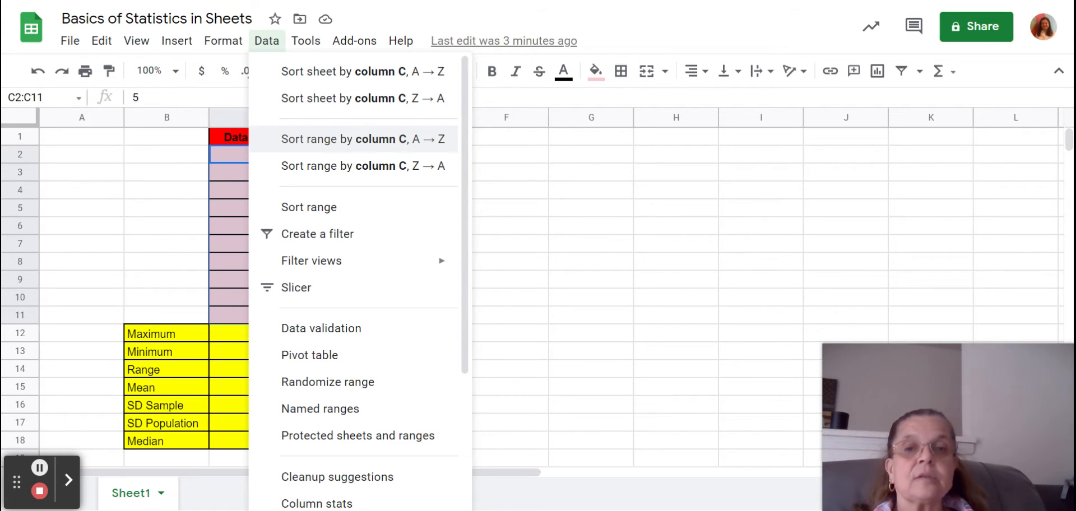
{"action": "left_click", "coordinate": [396, 143]}
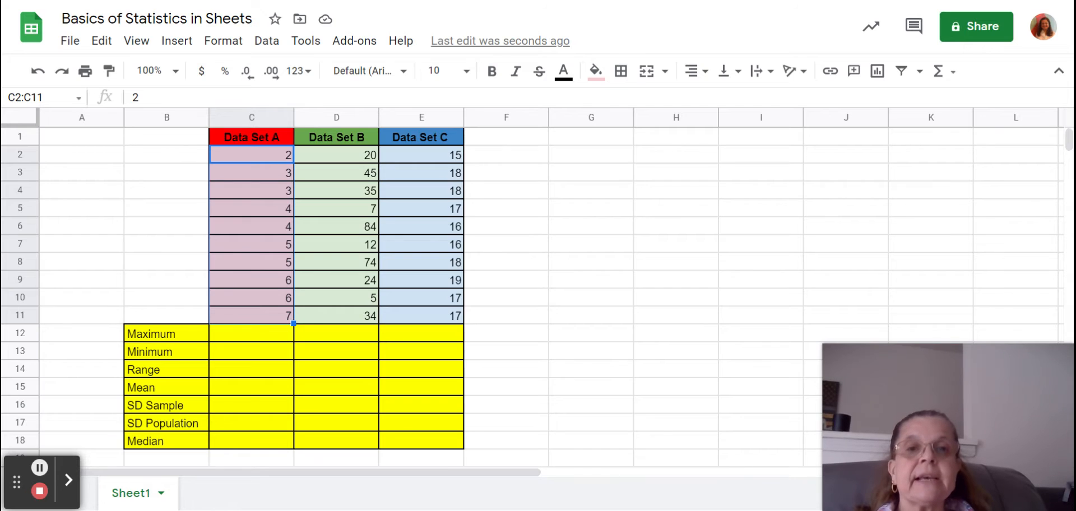
Step: Sort only the Data Set B range D2:D11 in ascending order (A → Z) by column D
{"action": "left_click", "coordinate": [354, 161]}
{"action": "left_click", "coordinate": [353, 162]}
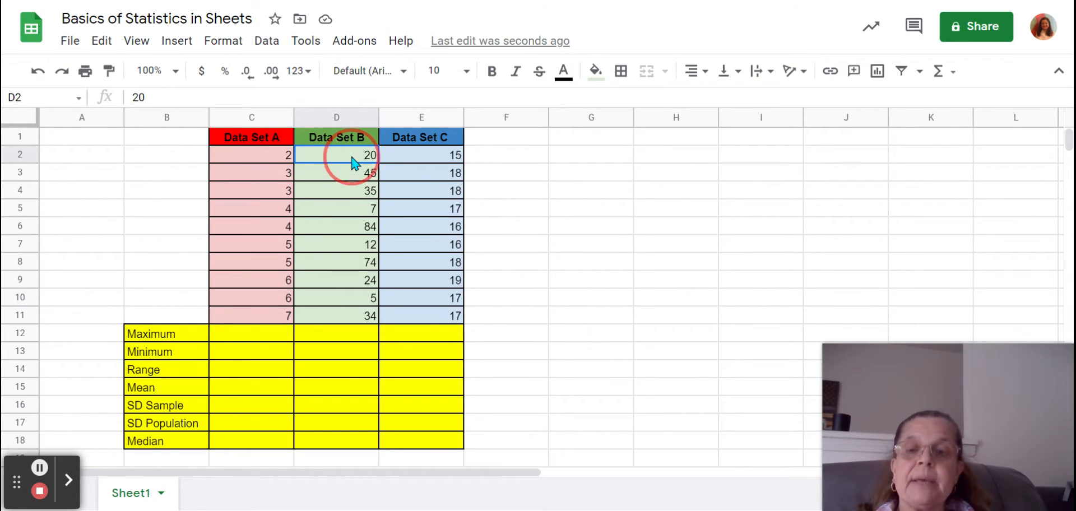
{"action": "left_click_drag", "start_coordinate": [353, 163], "coordinate": [322, 305]}
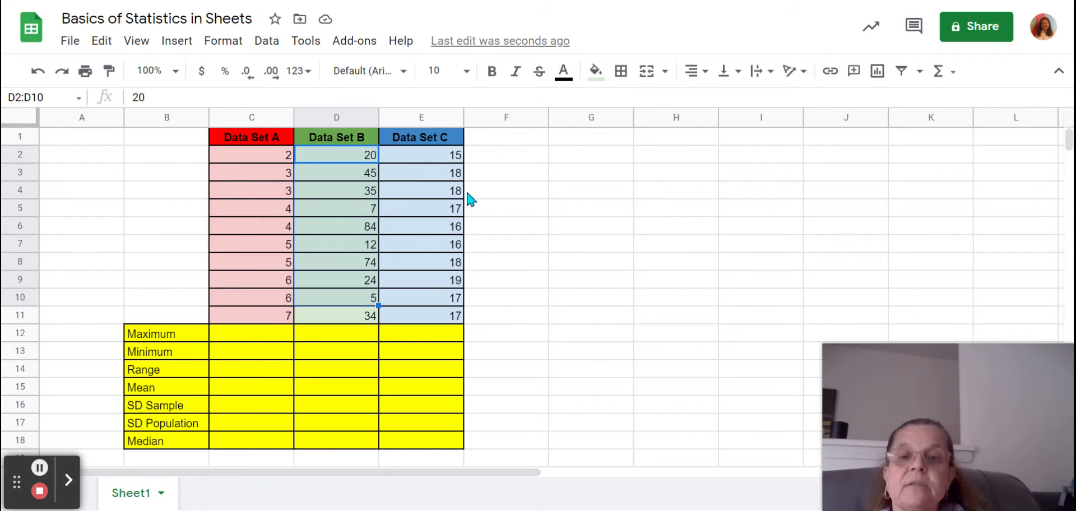
{"action": "left_click", "coordinate": [342, 161]}
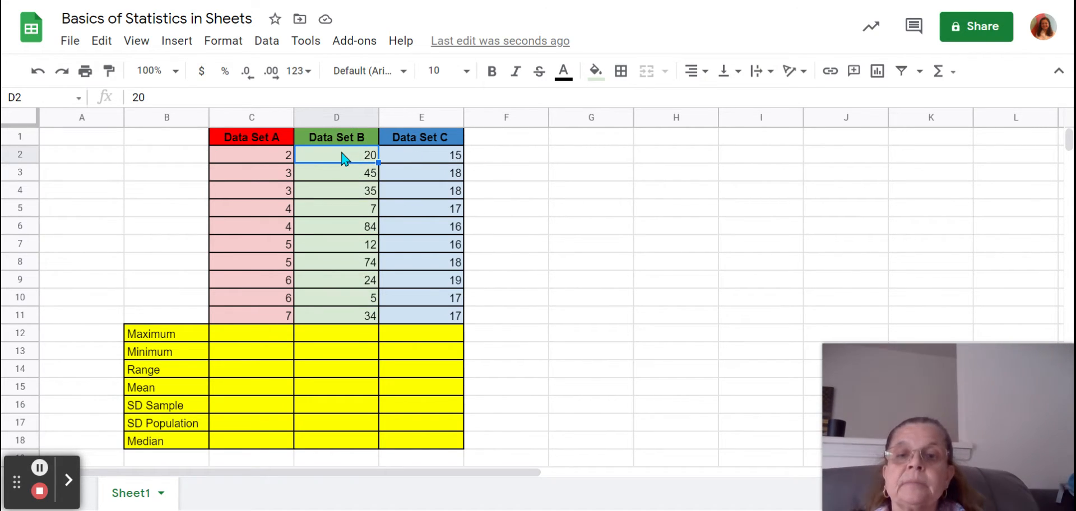
{"action": "left_click_drag", "start_coordinate": [341, 161], "coordinate": [337, 314]}
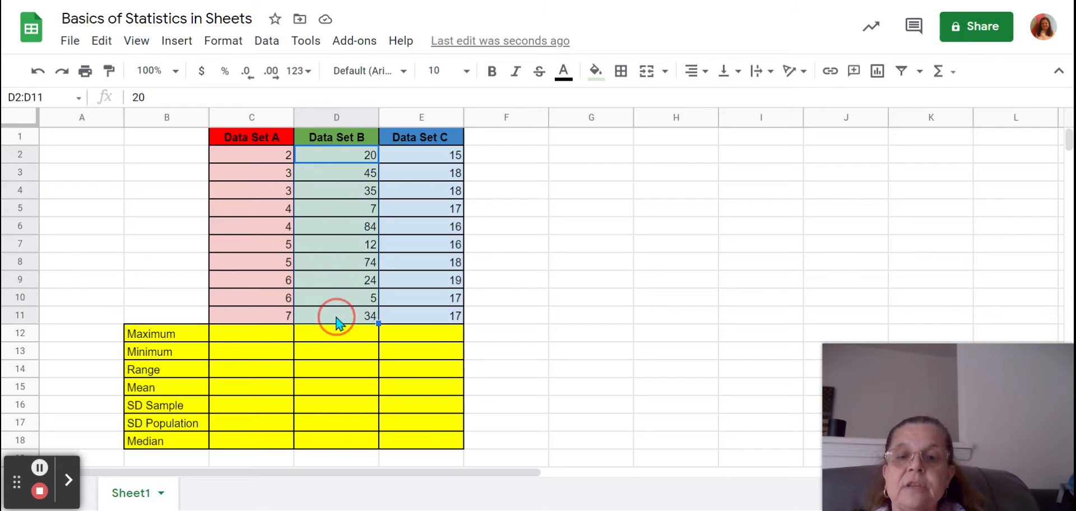
{"action": "left_click", "coordinate": [267, 41]}
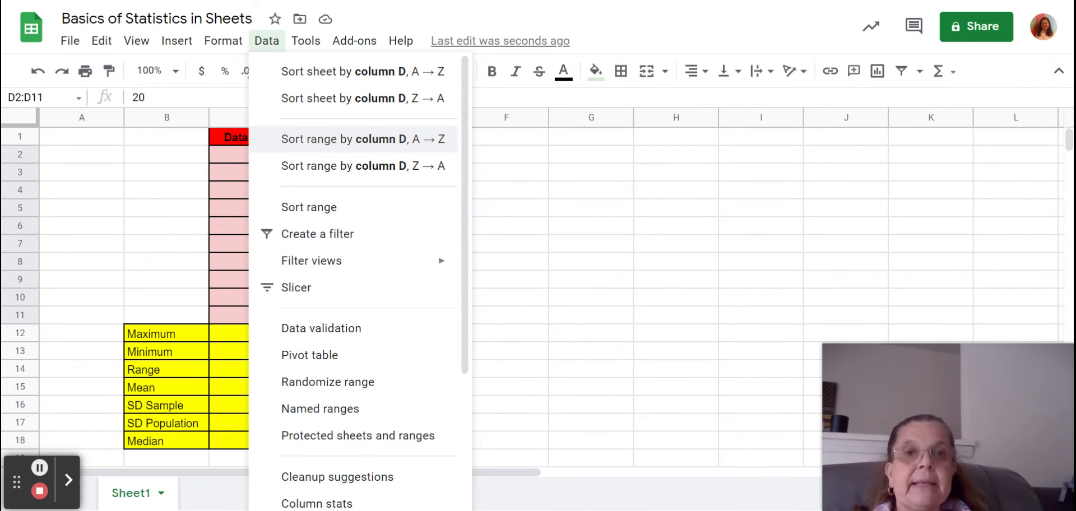
{"action": "left_click", "coordinate": [328, 147]}
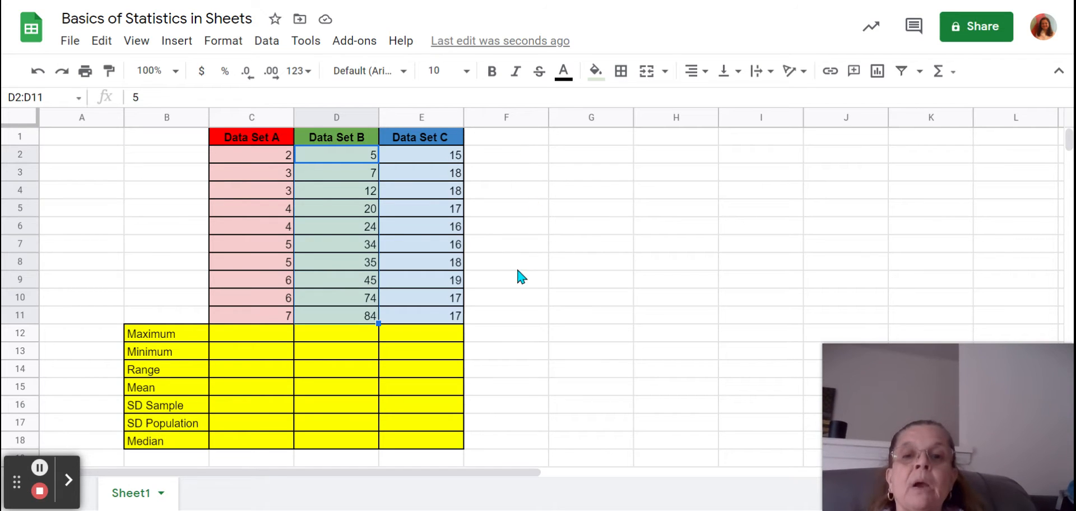
Step: Sort only the Data Set C range E2:E11 in ascending order (A → Z) by column E
{"action": "left_click", "coordinate": [427, 163]}
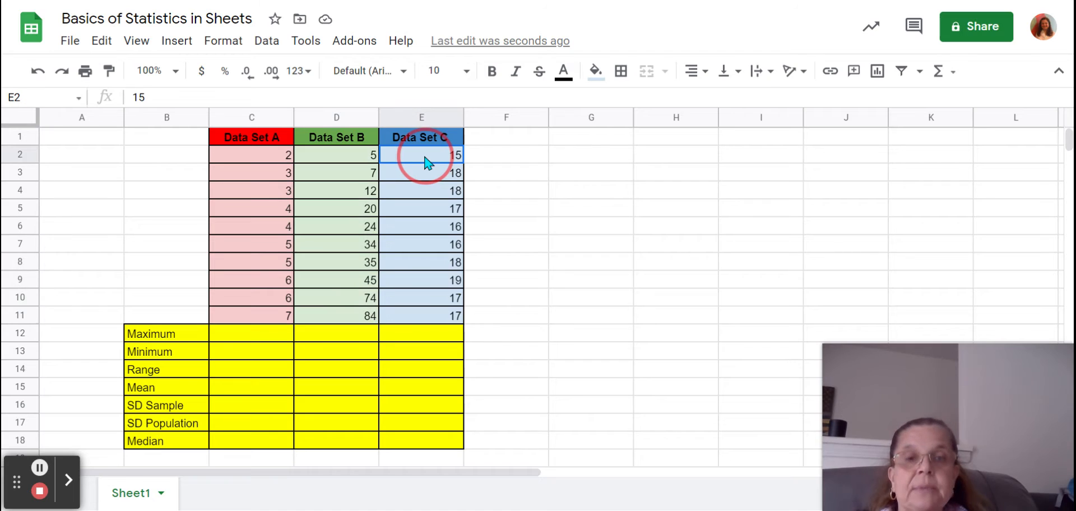
{"action": "left_click_drag", "start_coordinate": [428, 163], "coordinate": [434, 320]}
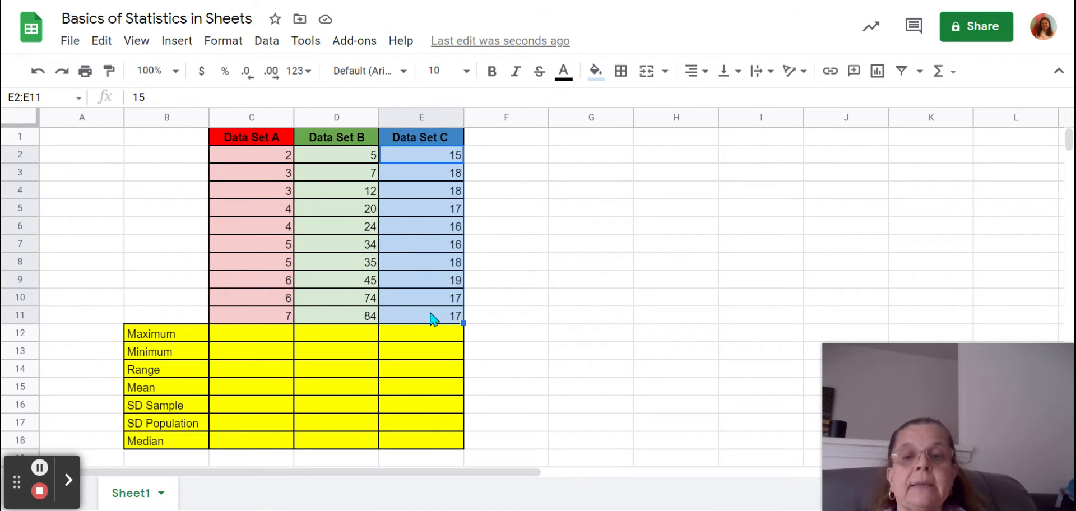
{"action": "left_click", "coordinate": [269, 50]}
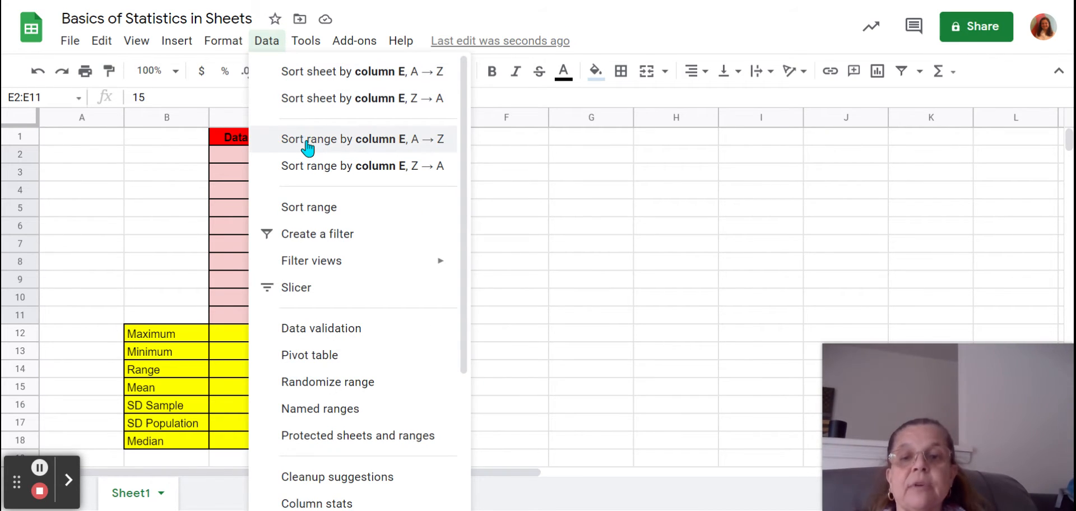
{"action": "left_click", "coordinate": [420, 144]}
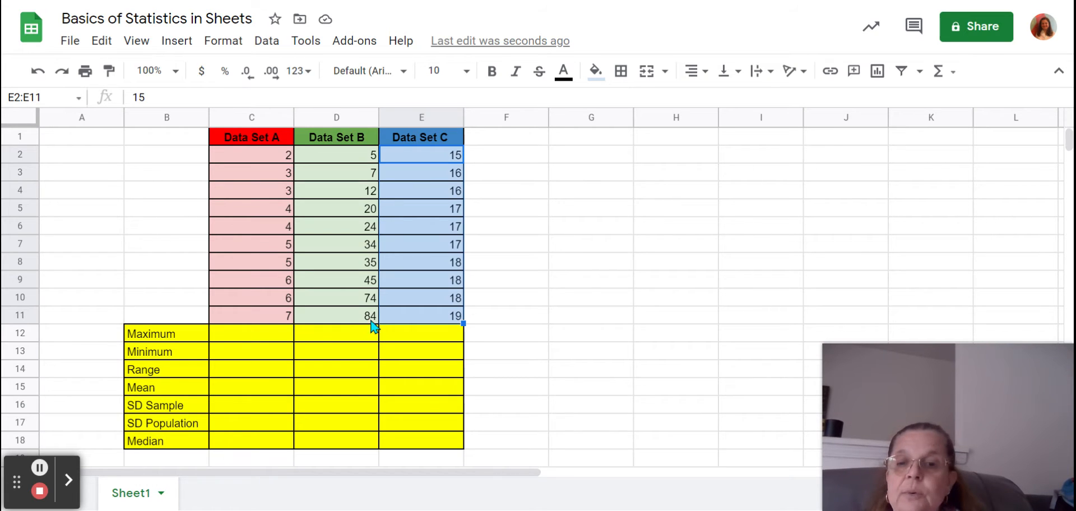
Step: Calculate the maximum of Data Set A in cell C12 with the formula =MAX(C2:C11)
{"action": "left_click", "coordinate": [245, 338]}
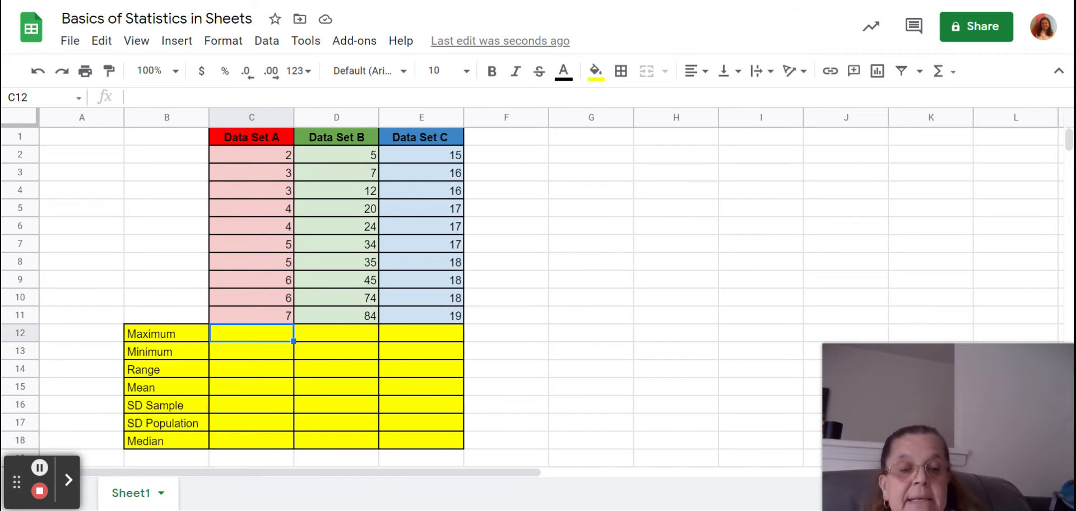
{"action": "type", "text": "="}
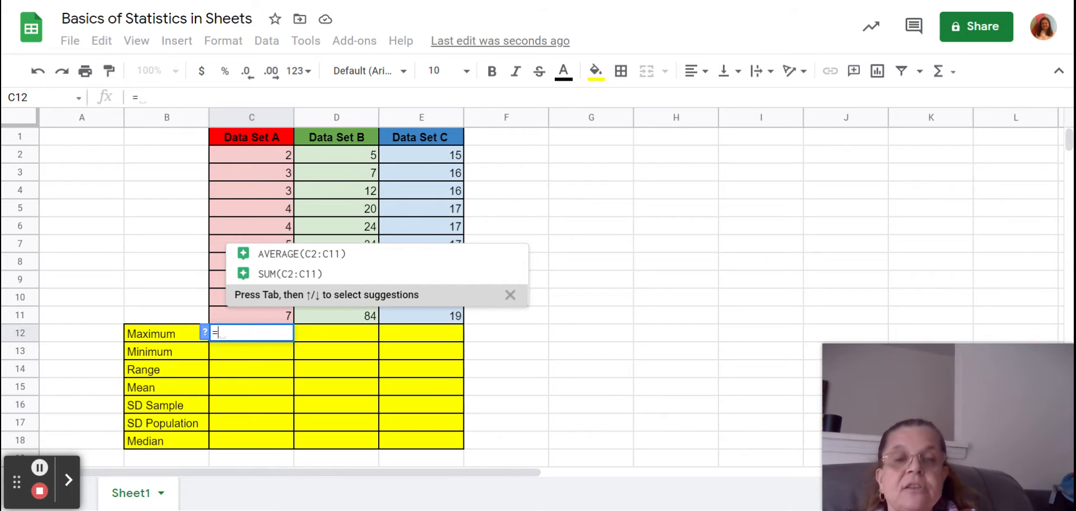
{"action": "type", "text": "ma"}
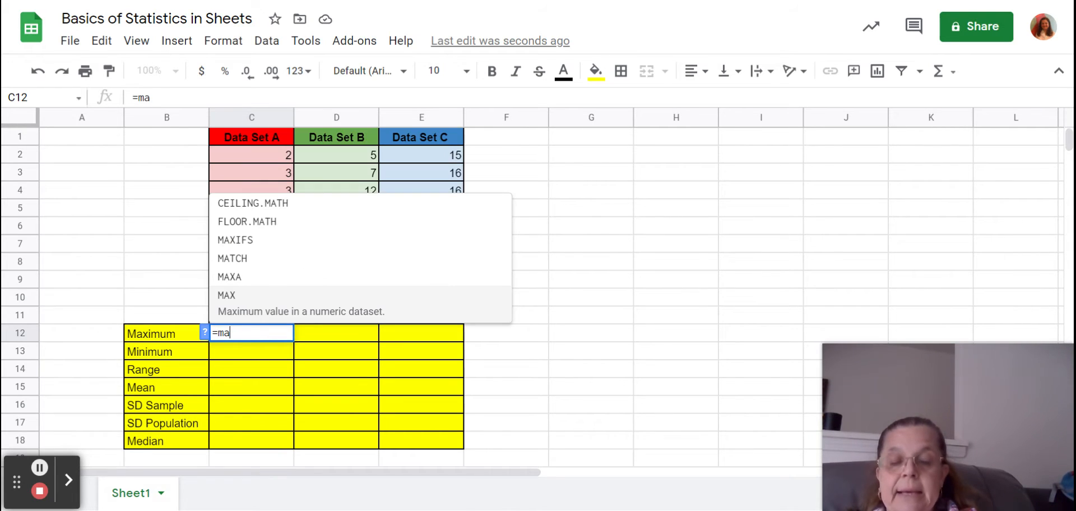
{"action": "type", "text": "x"}
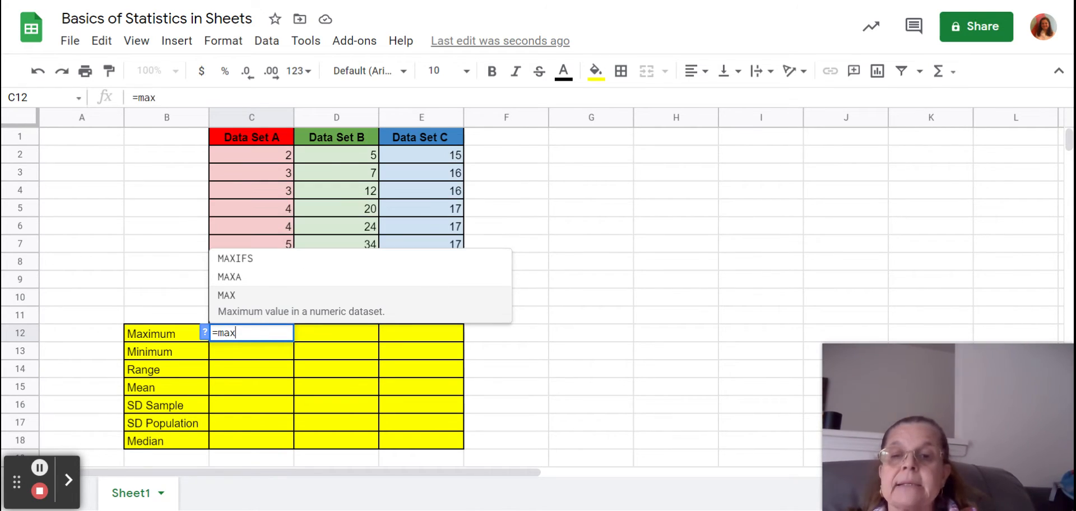
{"action": "left_click", "coordinate": [239, 304]}
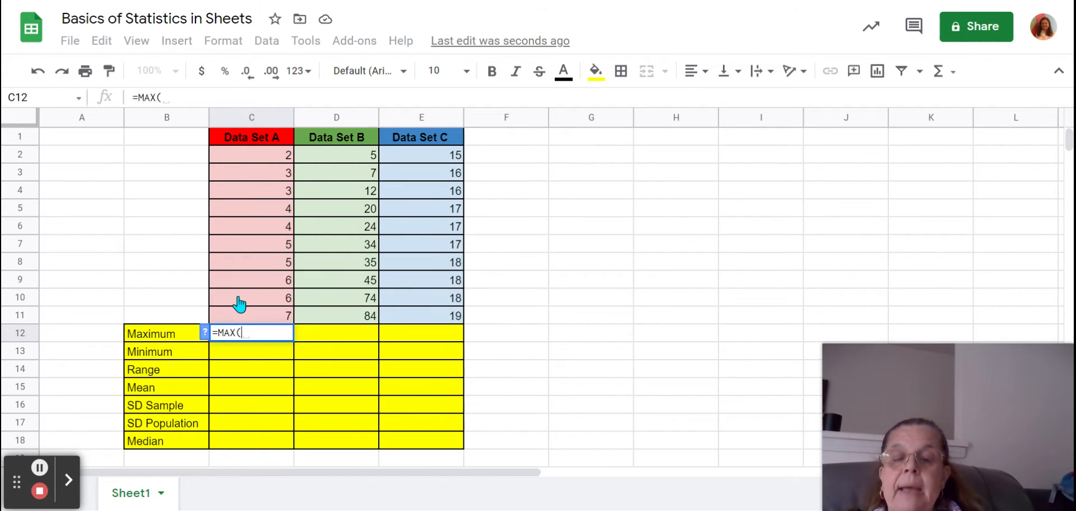
{"action": "left_click", "coordinate": [271, 164]}
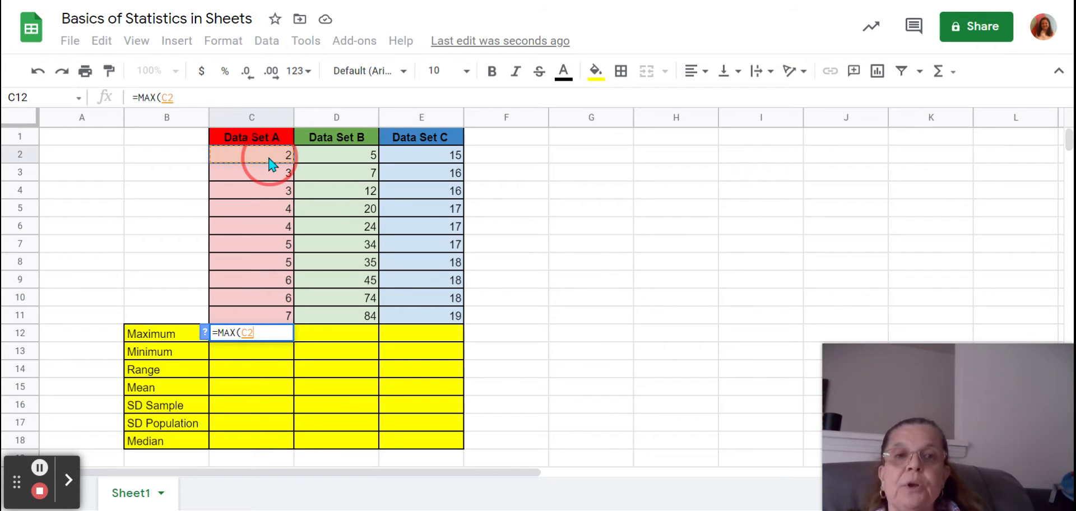
{"action": "left_click_drag", "start_coordinate": [270, 158], "coordinate": [274, 320]}
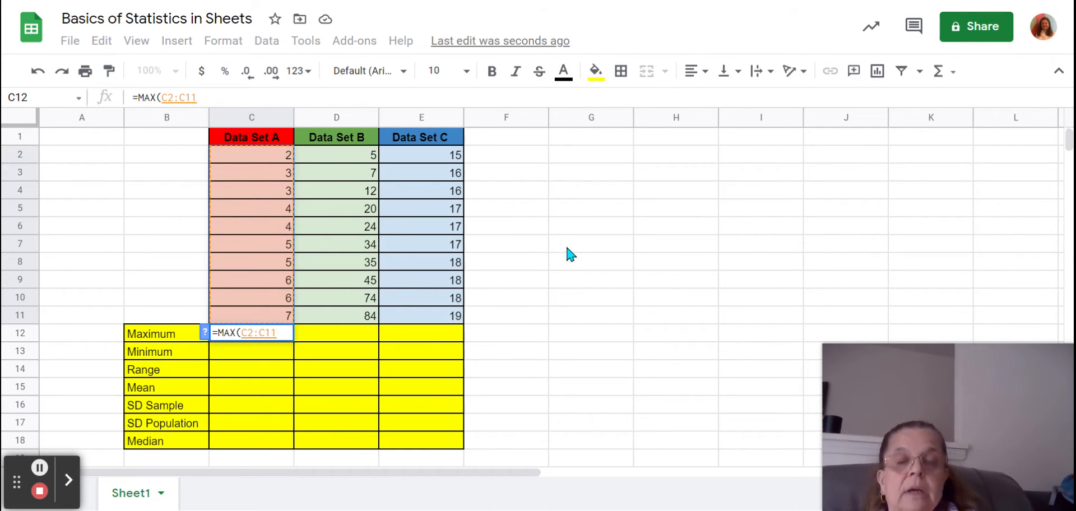
{"action": "type", "text": ")"}
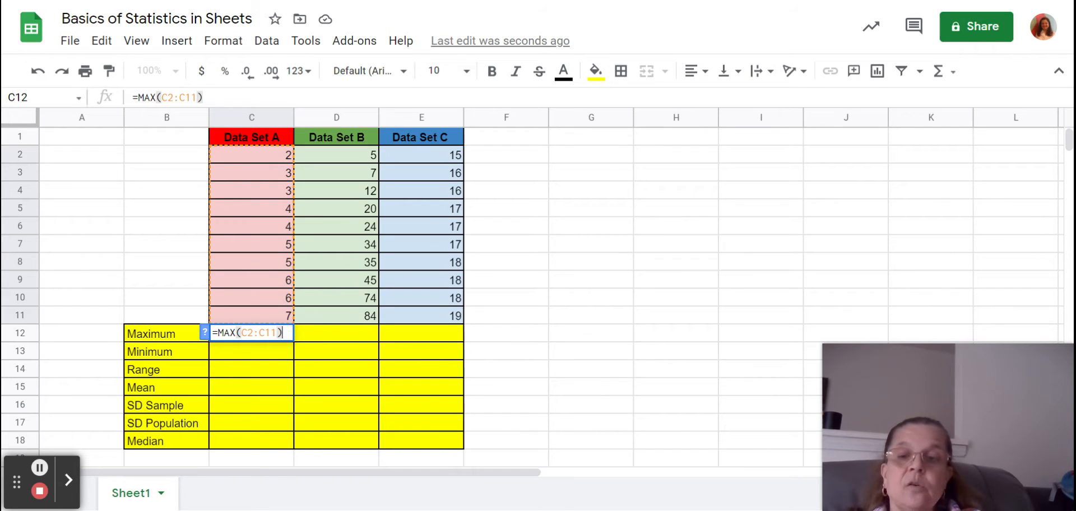
{"action": "key", "text": "Return"}
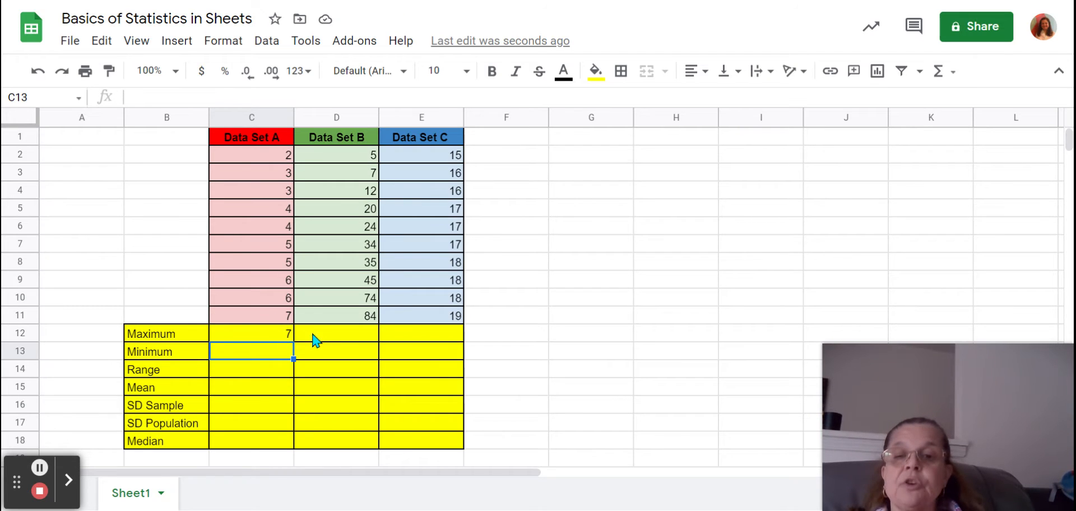
Step: Calculate the maximum of Data Set B in cell D12 using the suggested formula =MAX(D2:D11)
{"action": "left_click", "coordinate": [343, 340]}
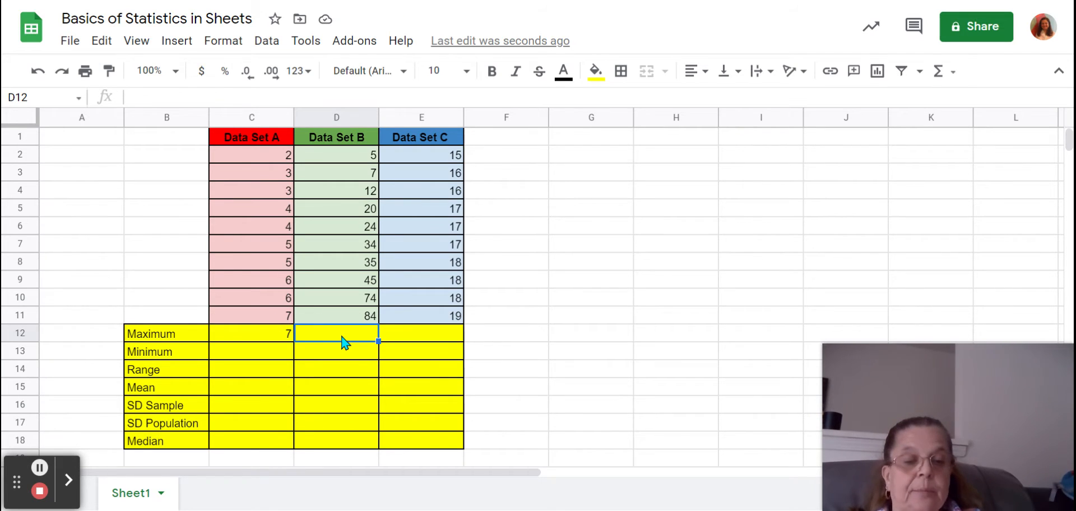
{"action": "type", "text": "="}
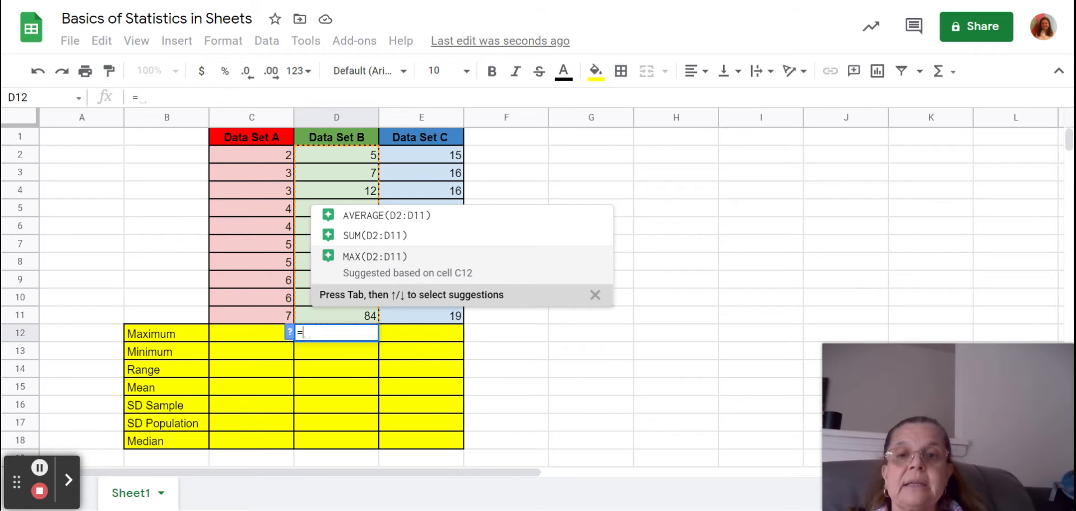
{"action": "left_click", "coordinate": [372, 261]}
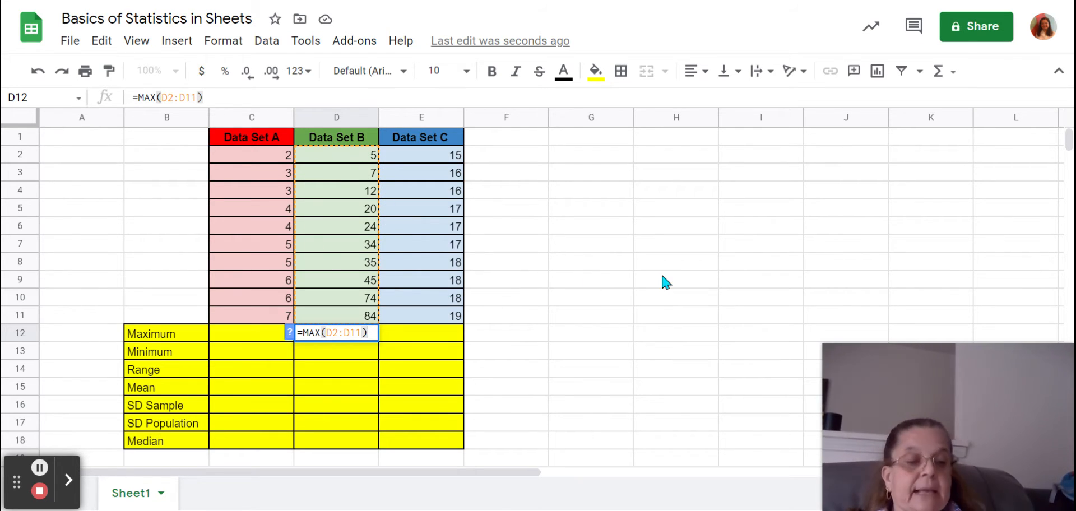
{"action": "key", "text": "Return"}
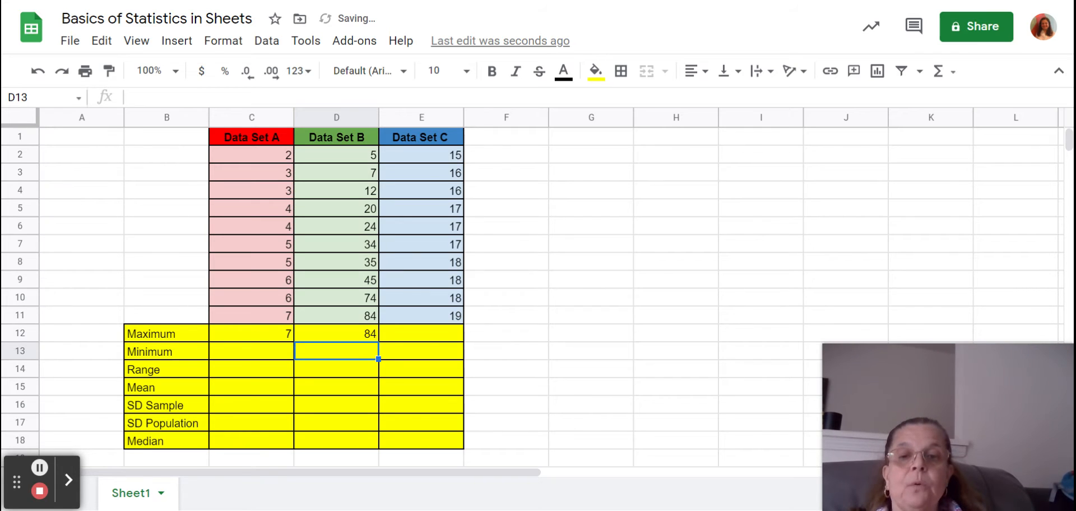
Step: Calculate the maximum of Data Set C in cell E12 using the suggested formula =MAX(E2:E11)
{"action": "left_click", "coordinate": [429, 339]}
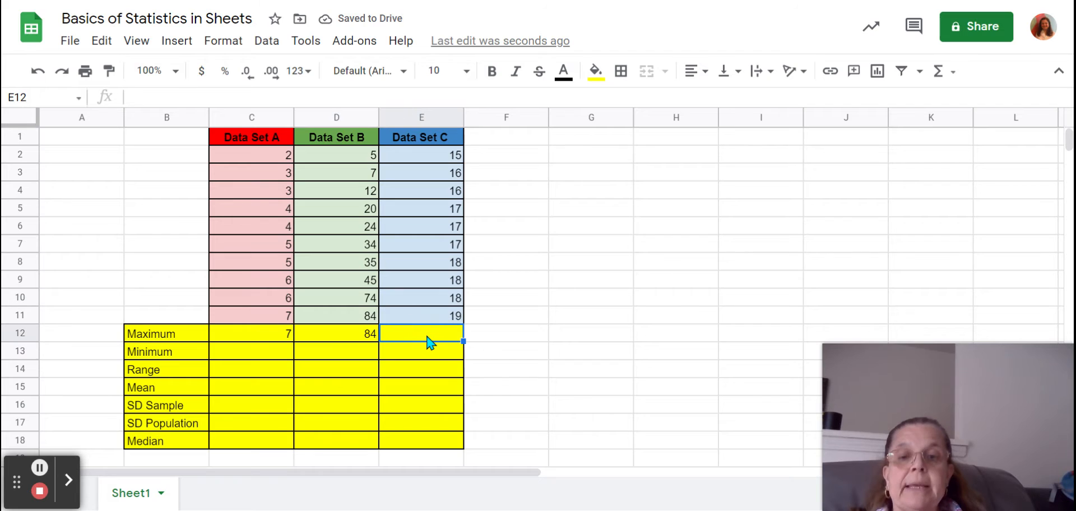
{"action": "type", "text": "="}
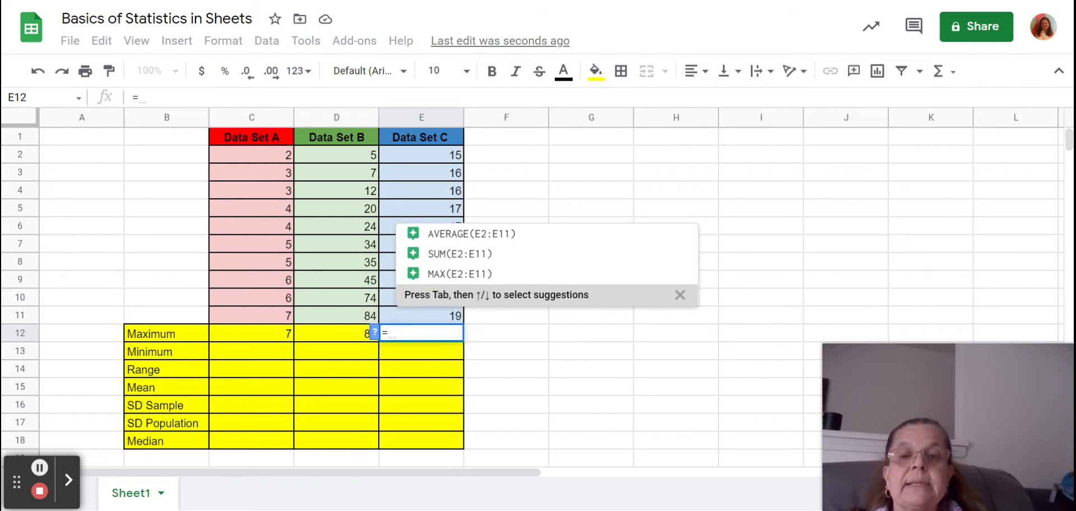
{"action": "left_click", "coordinate": [459, 264]}
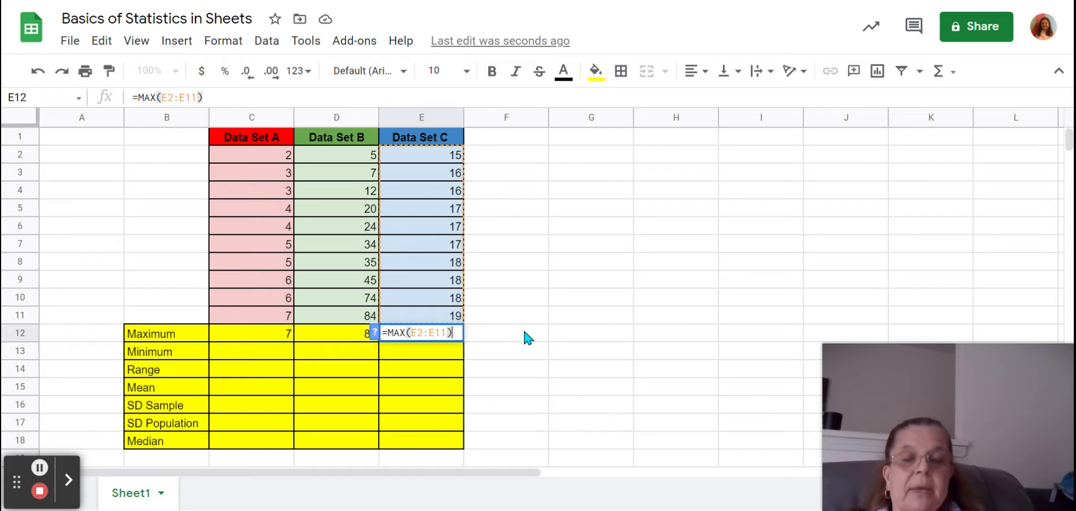
{"action": "key", "text": "Return"}
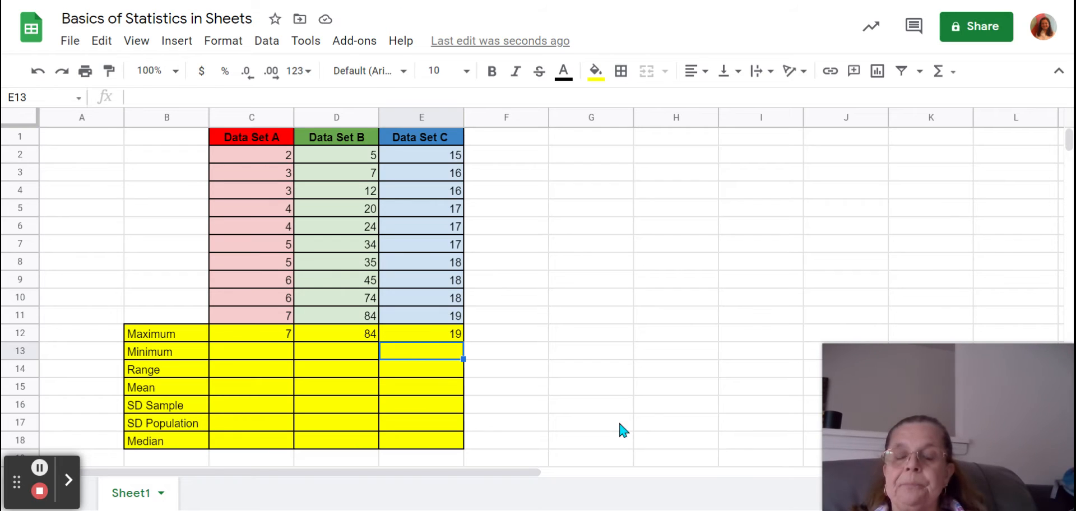
Step: Calculate the minimum of Data Set A in cell C13 with the MIN function over C2:C11
{"action": "left_click", "coordinate": [286, 358]}
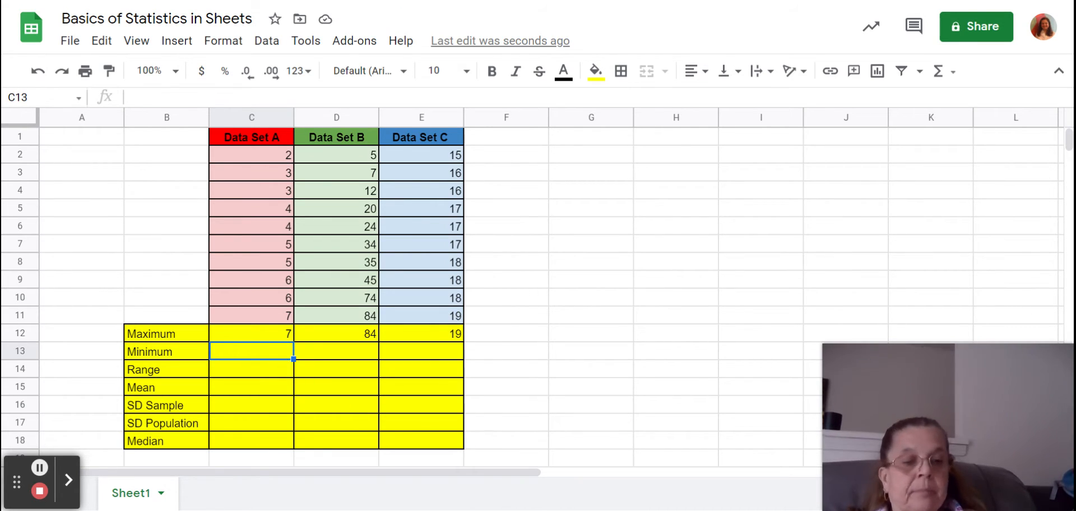
{"action": "type", "text": "="}
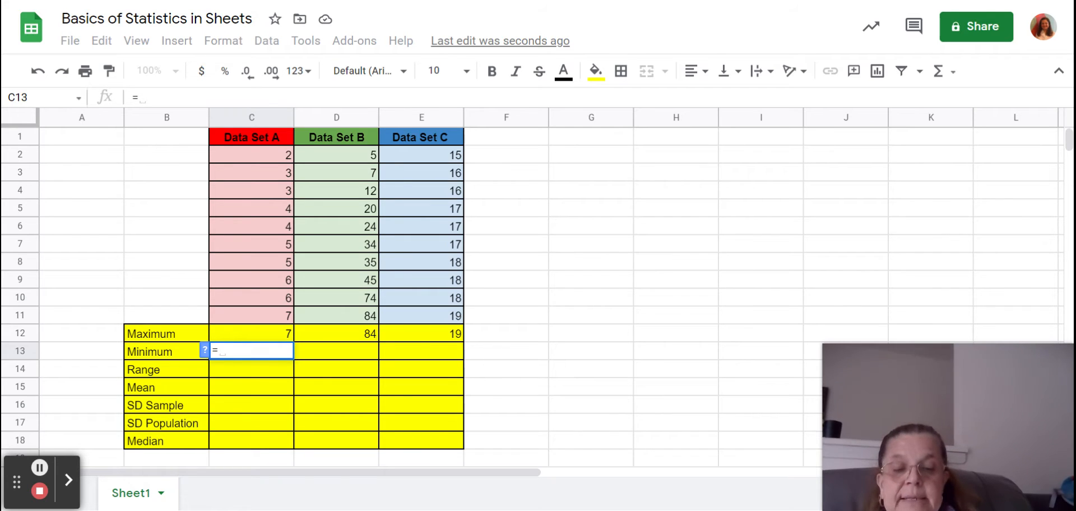
{"action": "type", "text": "M"}
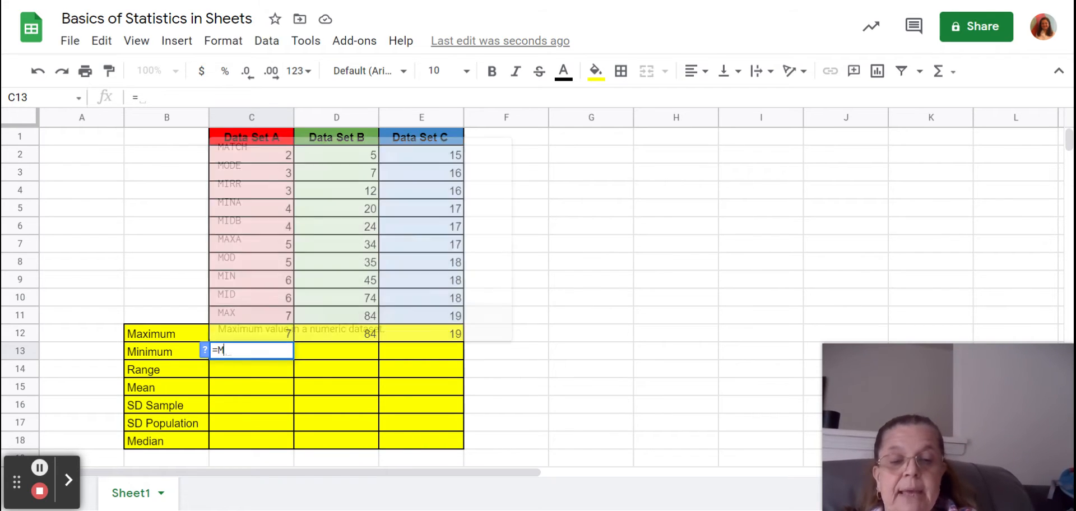
{"action": "type", "text": "in"}
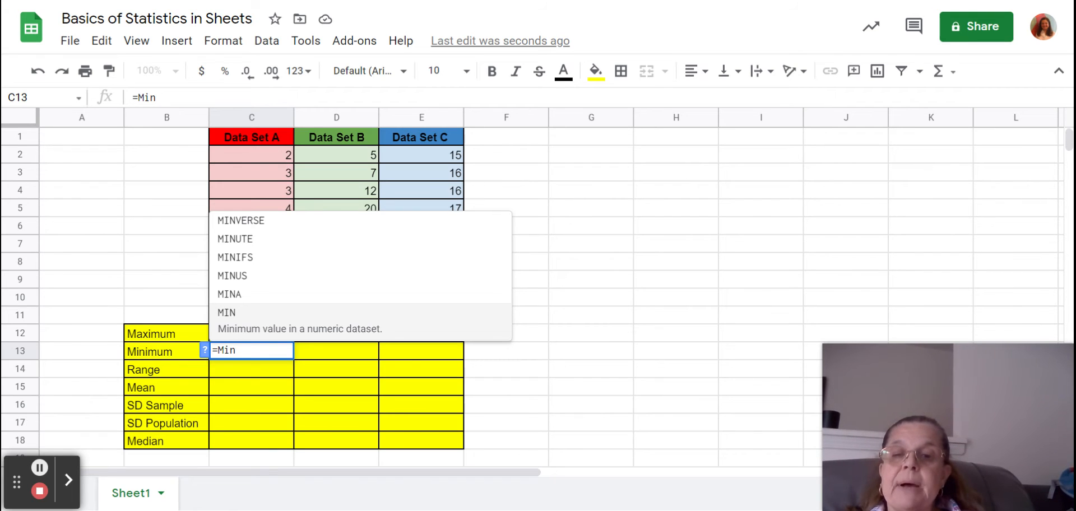
{"action": "left_click", "coordinate": [234, 316]}
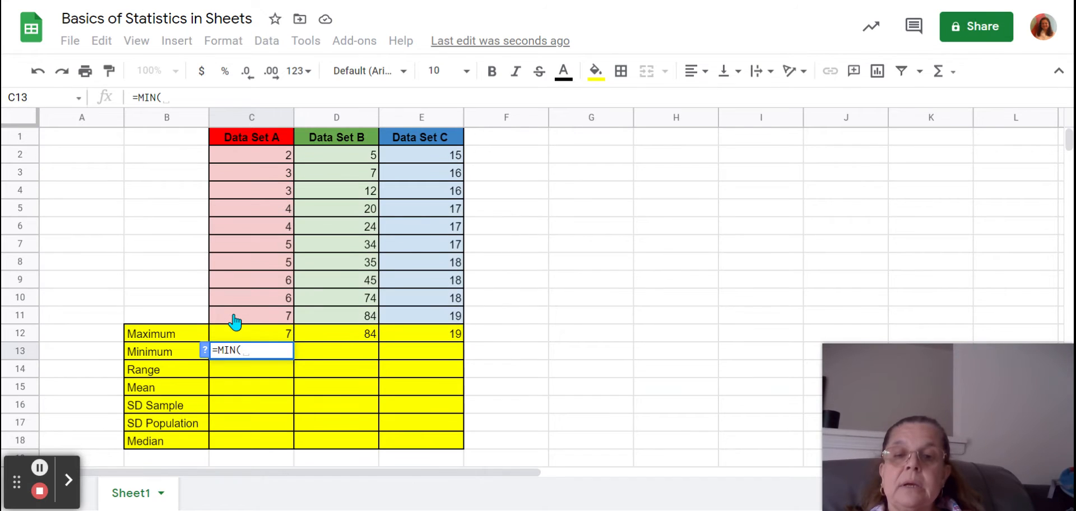
{"action": "left_click", "coordinate": [264, 164]}
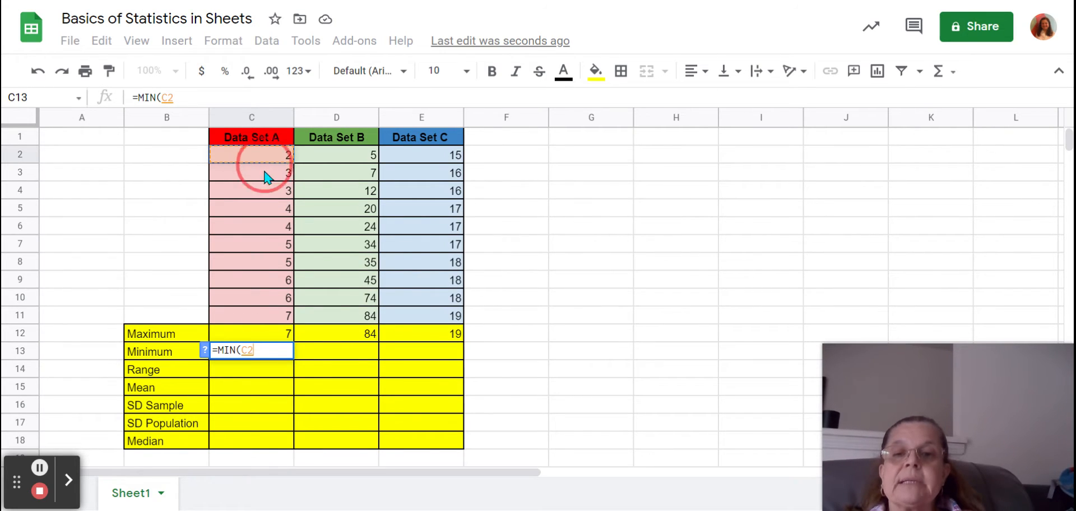
{"action": "left_click_drag", "start_coordinate": [266, 176], "coordinate": [270, 329]}
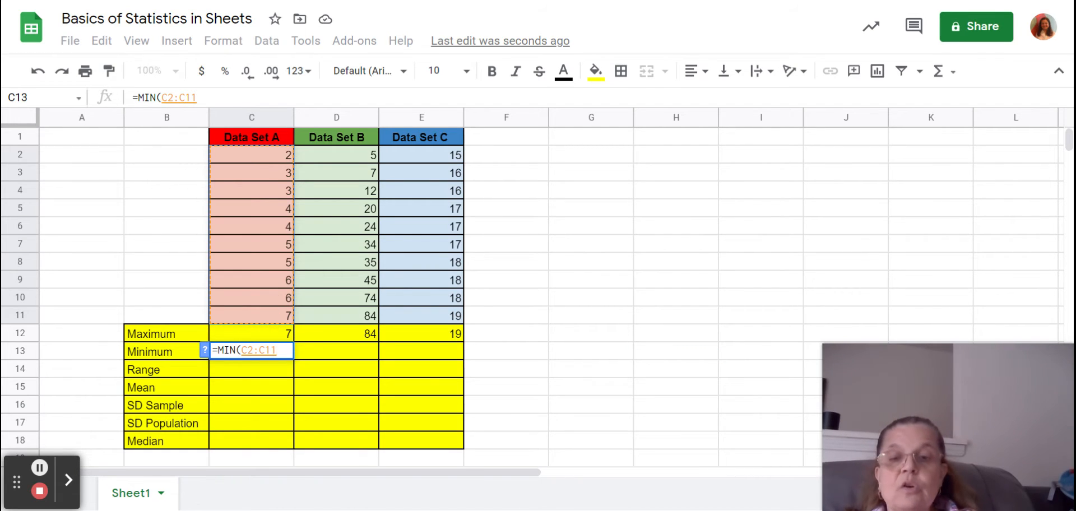
{"action": "key", "text": "Return"}
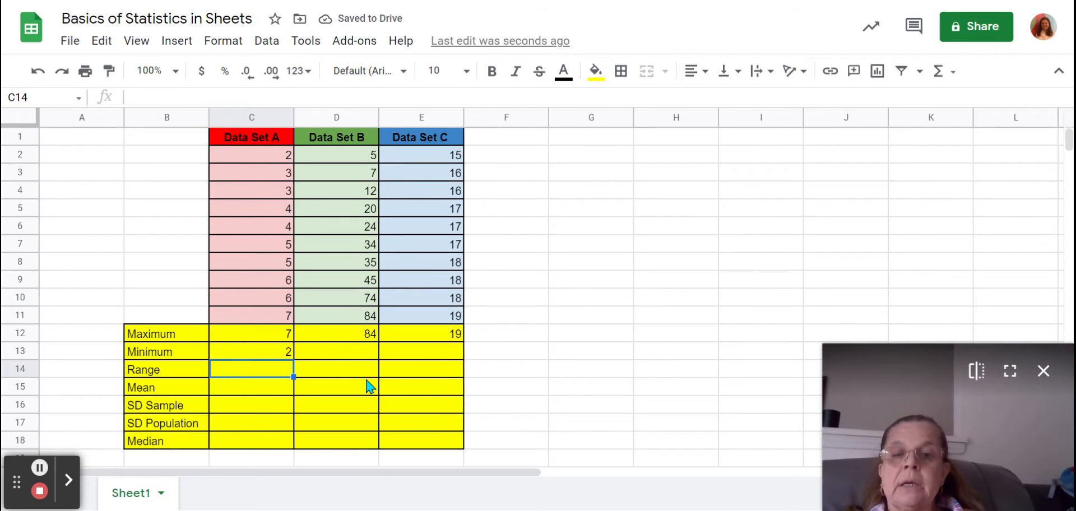
Step: Calculate the minimum of Data Set B in cell D13 using the suggested formula =MIN(D2:D11)
{"action": "left_click", "coordinate": [337, 354]}
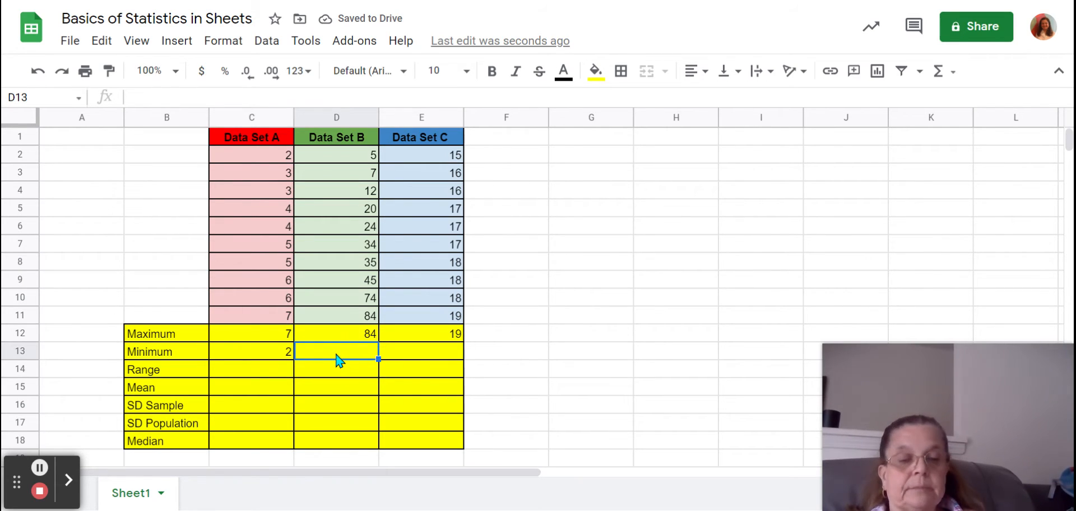
{"action": "type", "text": "="}
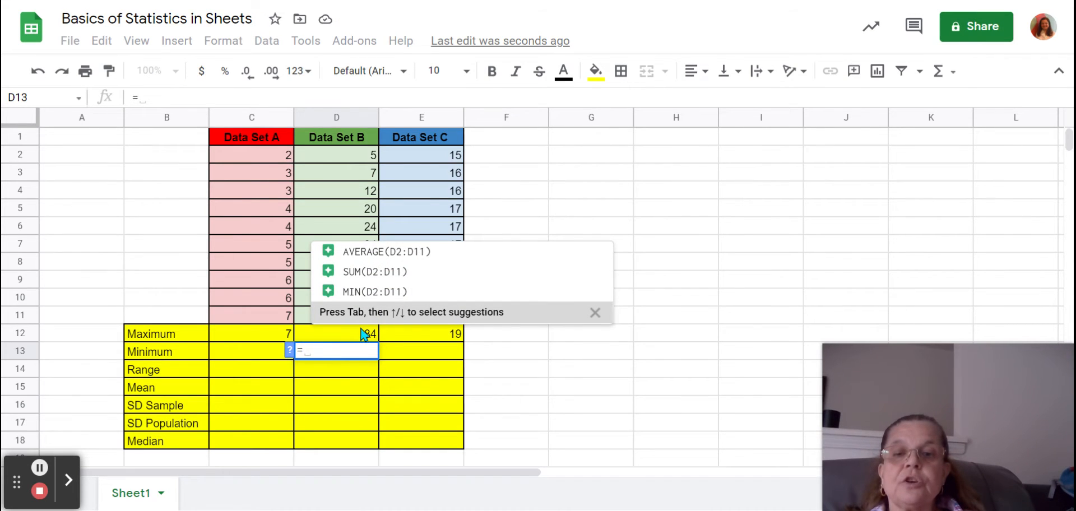
{"action": "left_click", "coordinate": [374, 287]}
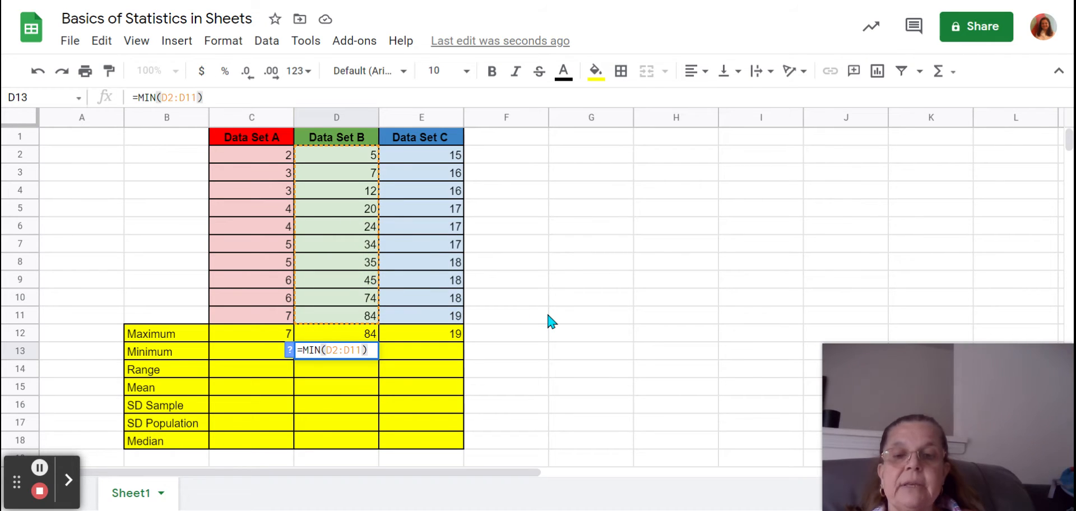
{"action": "key", "text": "Return"}
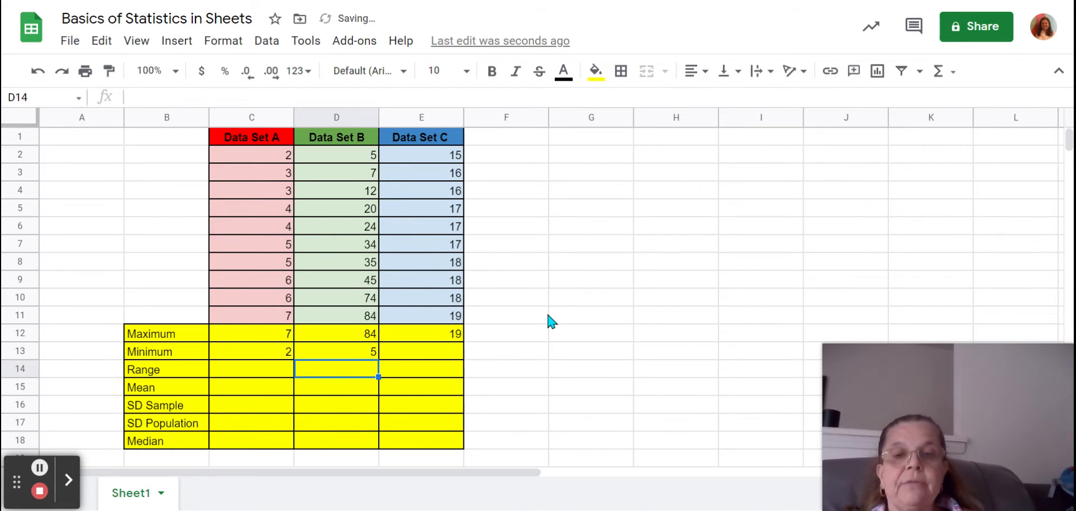
{"action": "left_click", "coordinate": [429, 356]}
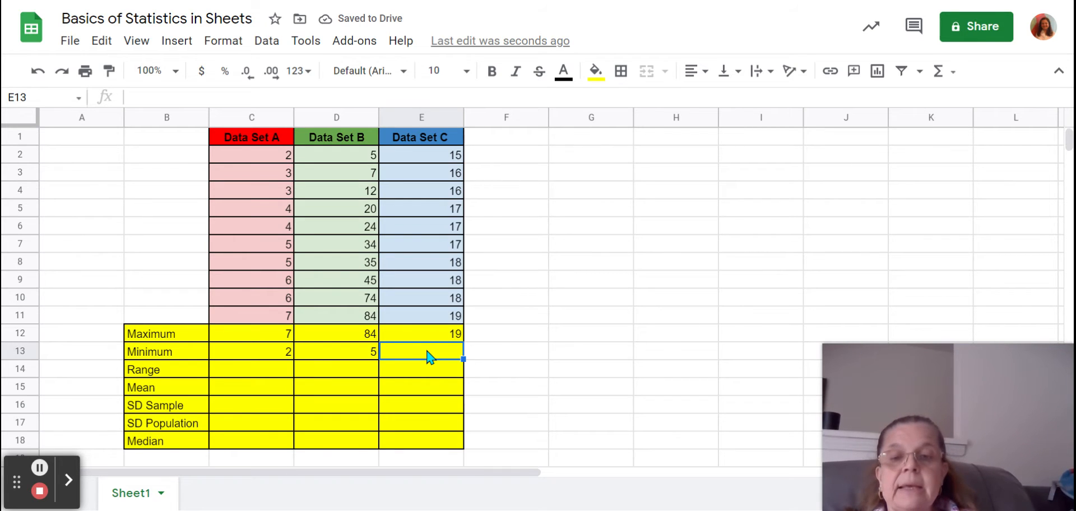
{"action": "type", "text": "+"}
{"action": "key", "text": "Return"}
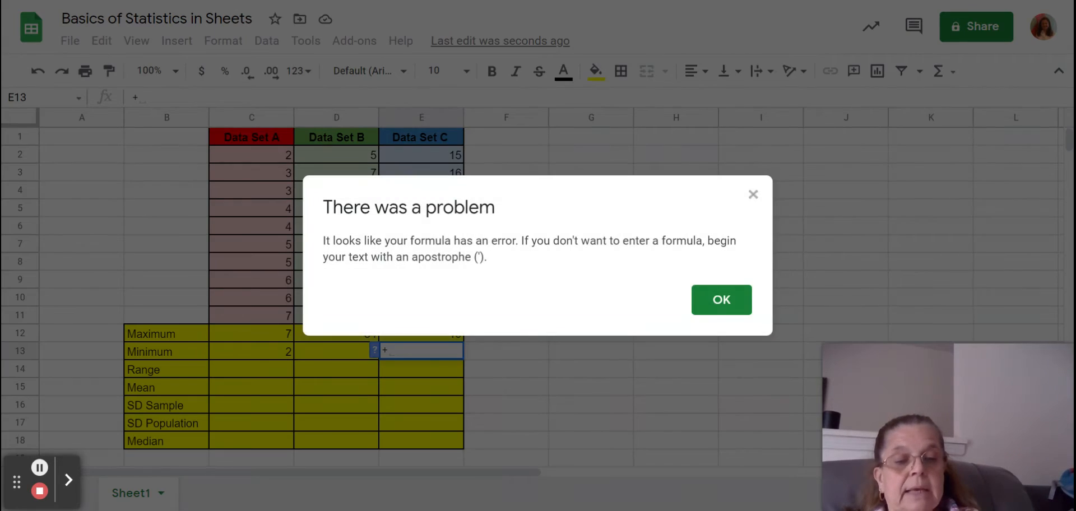
{"action": "left_click", "coordinate": [728, 303]}
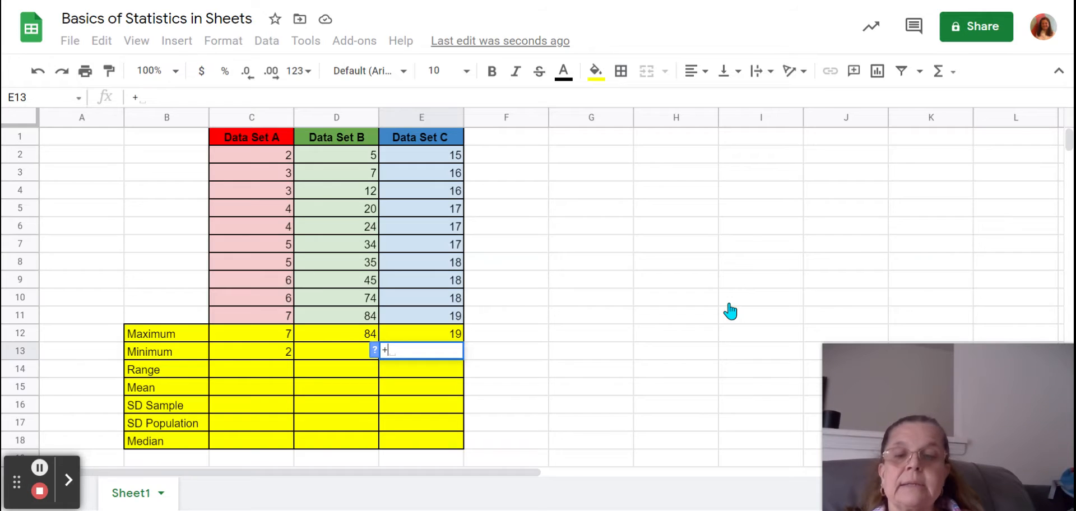
{"action": "key", "text": "BackSpace"}
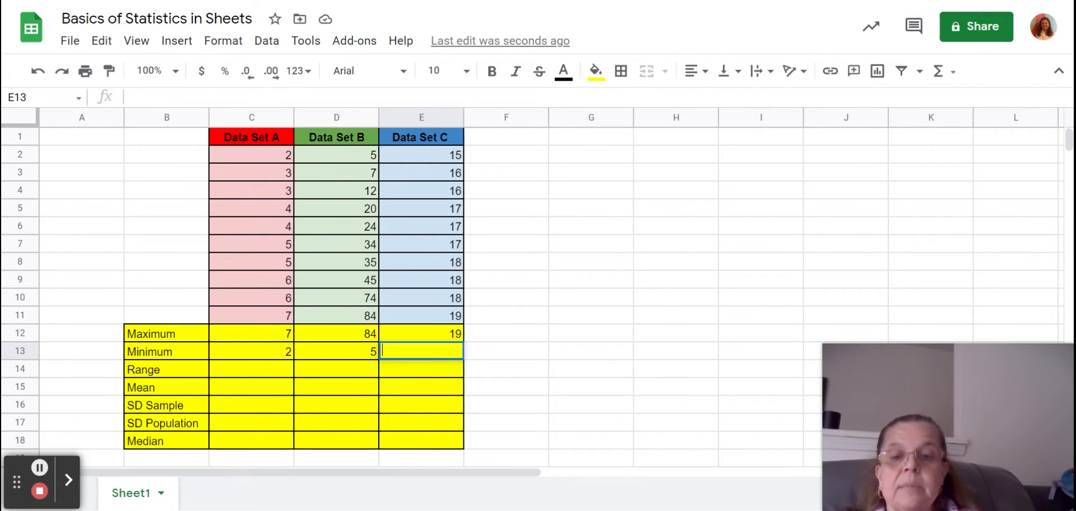
Step: Calculate the minimum of Data Set C in cell E13 with the MIN function over E2:E11
{"action": "type", "text": "="}
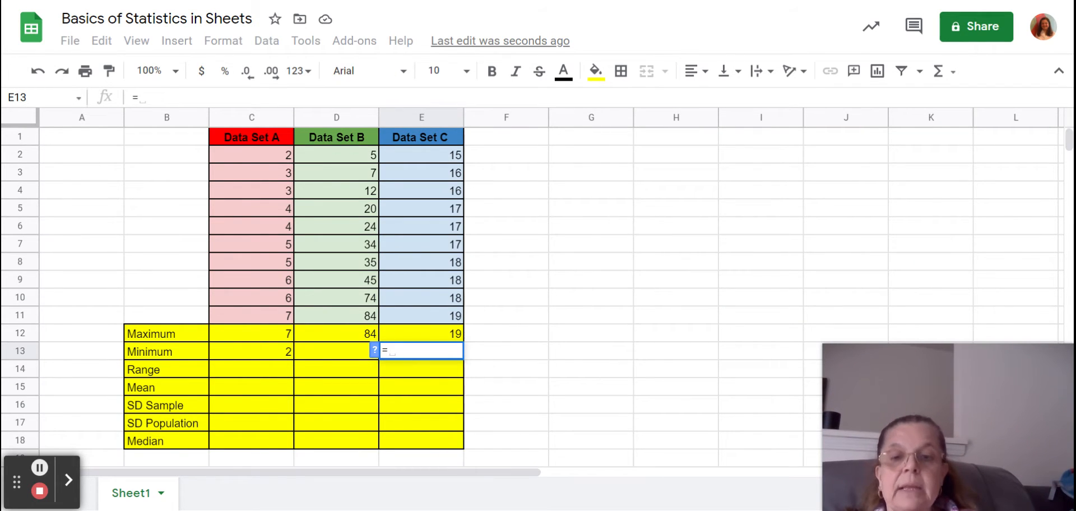
{"action": "type", "text": "Min"}
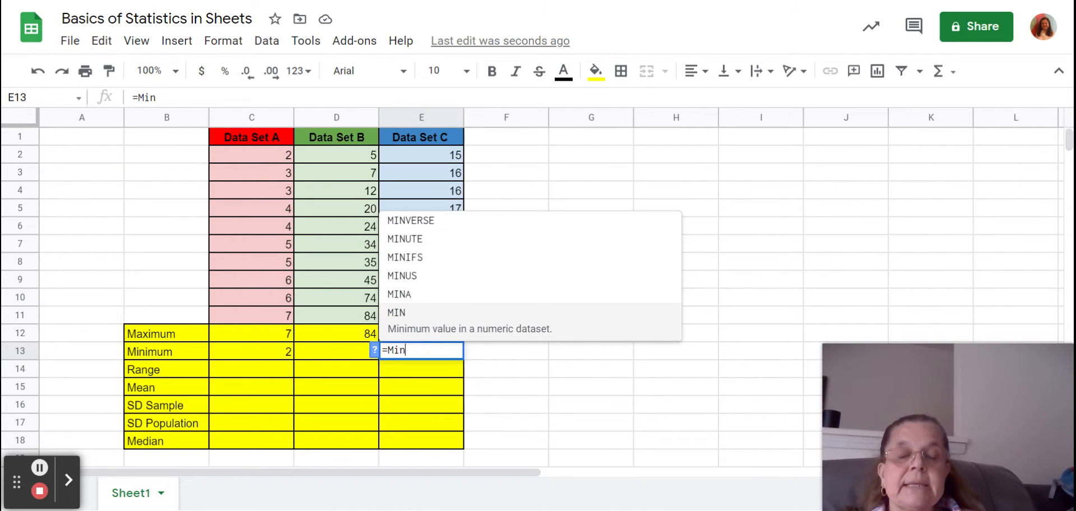
{"action": "left_click", "coordinate": [404, 318]}
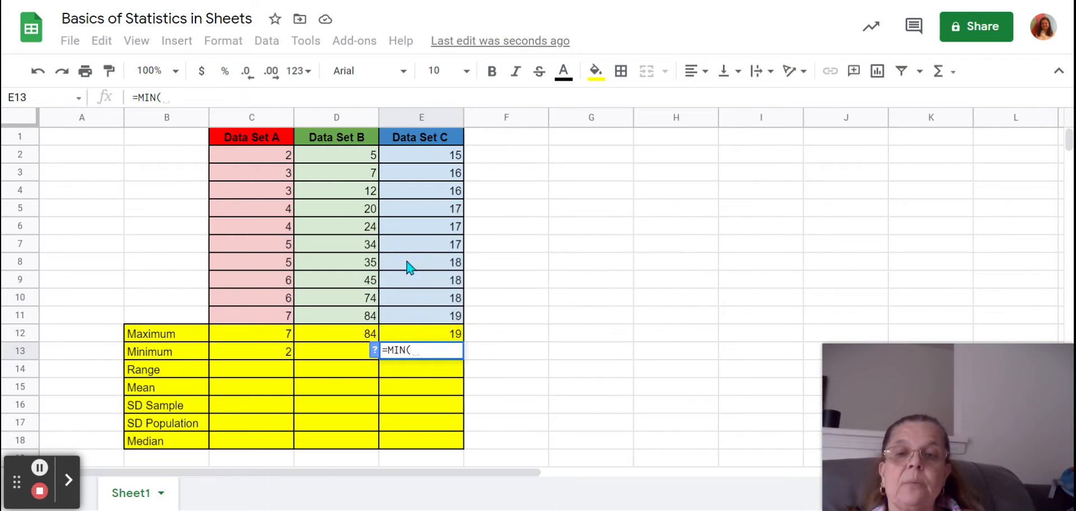
{"action": "left_click_drag", "start_coordinate": [418, 161], "coordinate": [423, 321]}
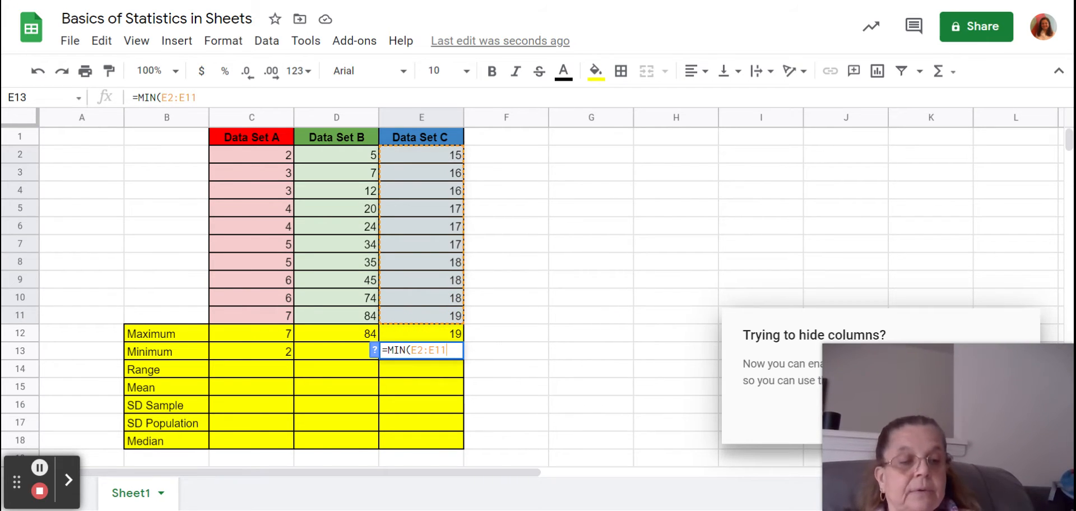
{"action": "key", "text": "Return"}
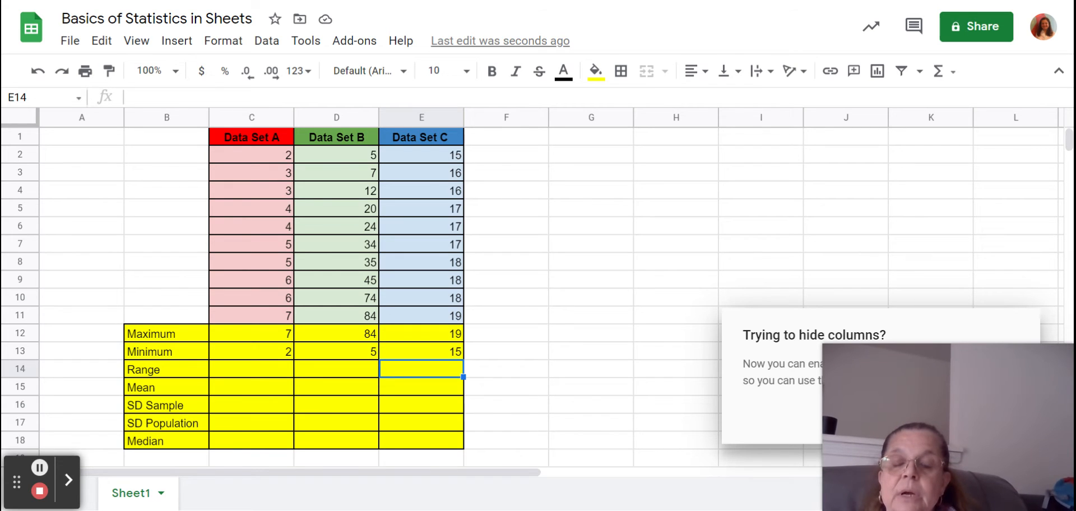
Step: Calculate the range of Data Set A in cell C14 by subtracting the minimum from the maximum with =C12-C13
{"action": "left_click", "coordinate": [268, 374]}
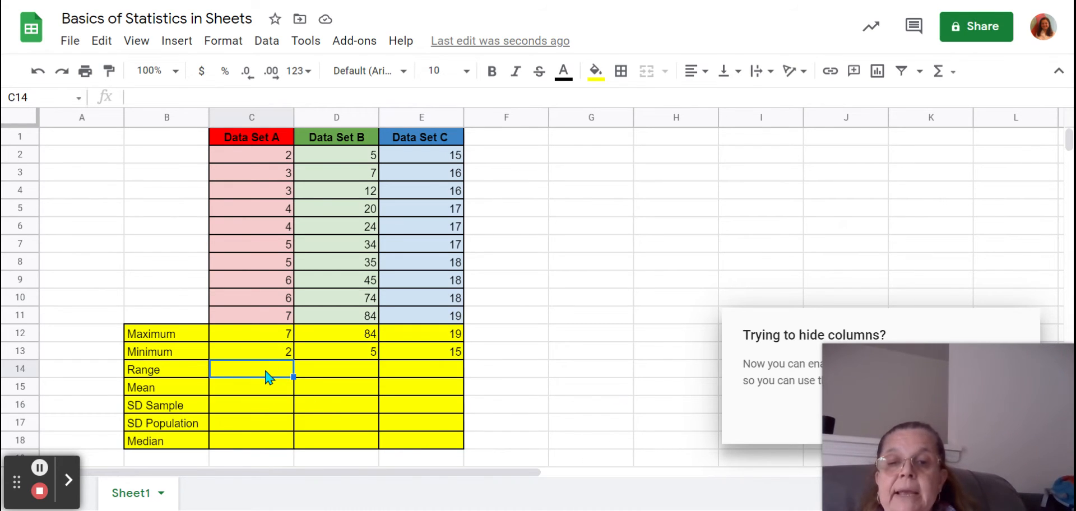
{"action": "type", "text": "="}
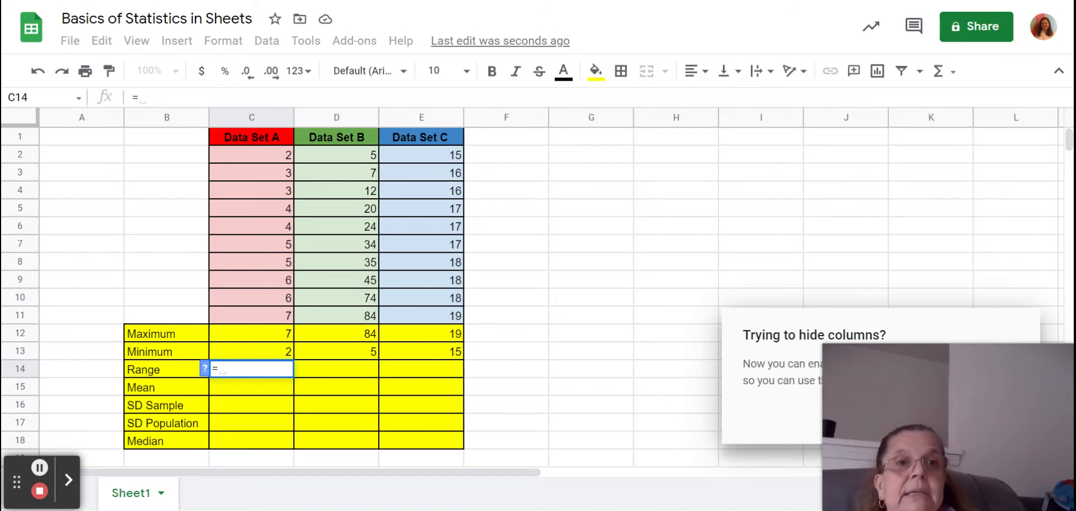
{"action": "left_click", "coordinate": [275, 334]}
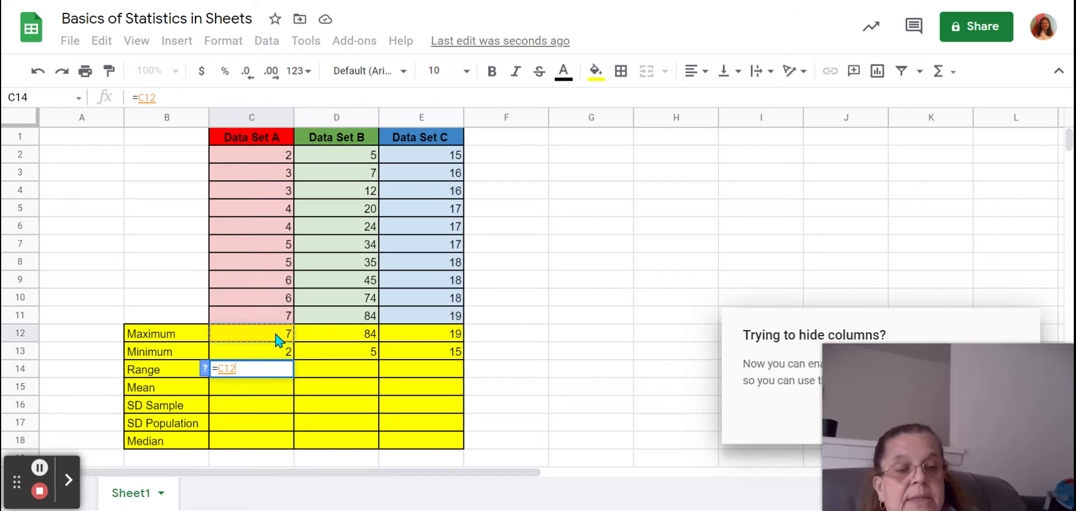
{"action": "type", "text": "-"}
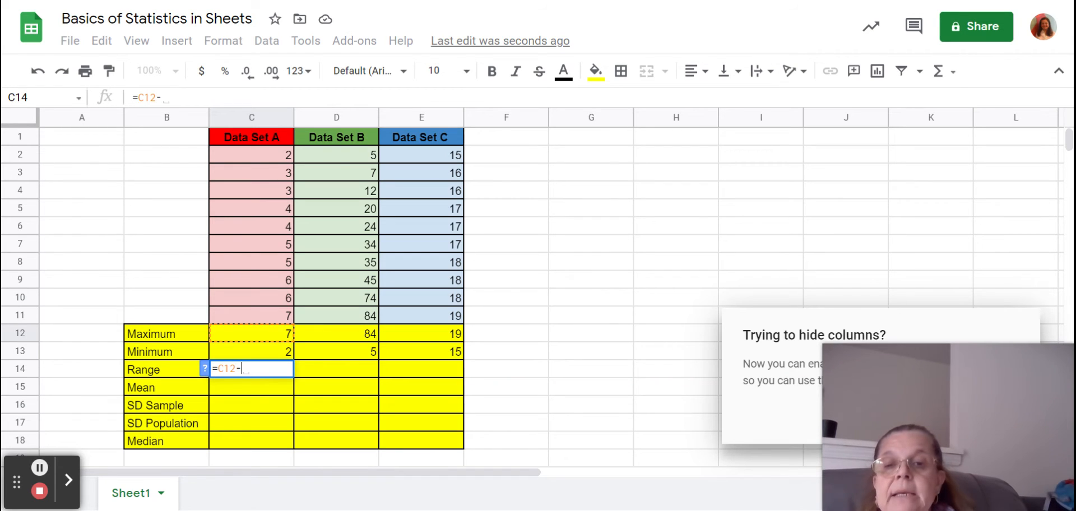
{"action": "left_click", "coordinate": [275, 352]}
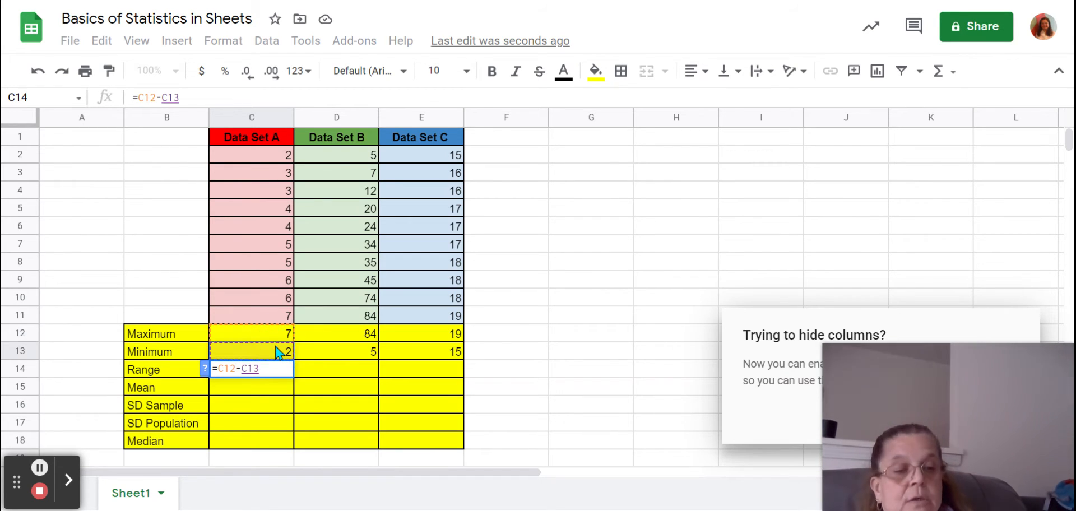
{"action": "key", "text": "Return"}
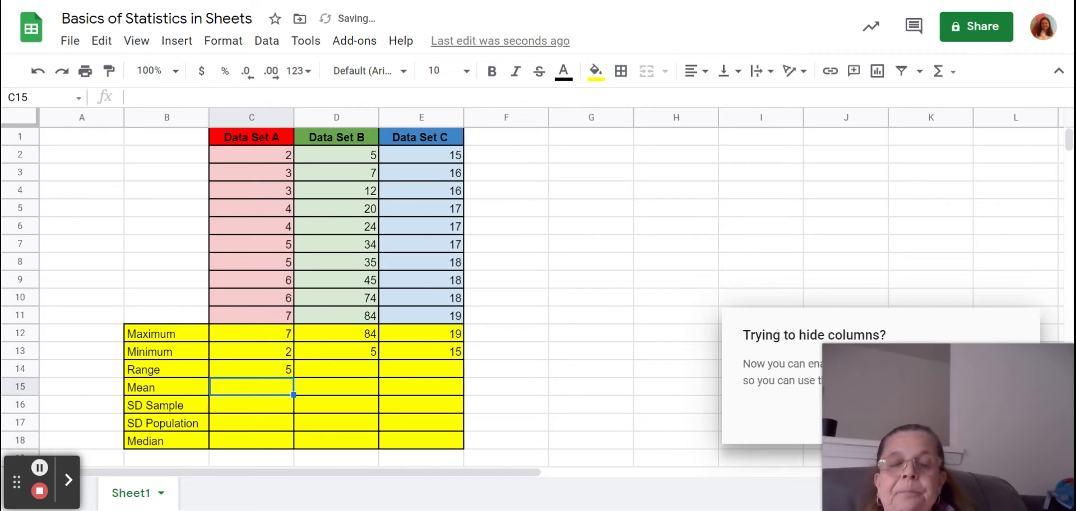
Step: Fill the range formula from C14 across to D14 and E14 for Data Sets B and C
{"action": "left_click", "coordinate": [280, 371]}
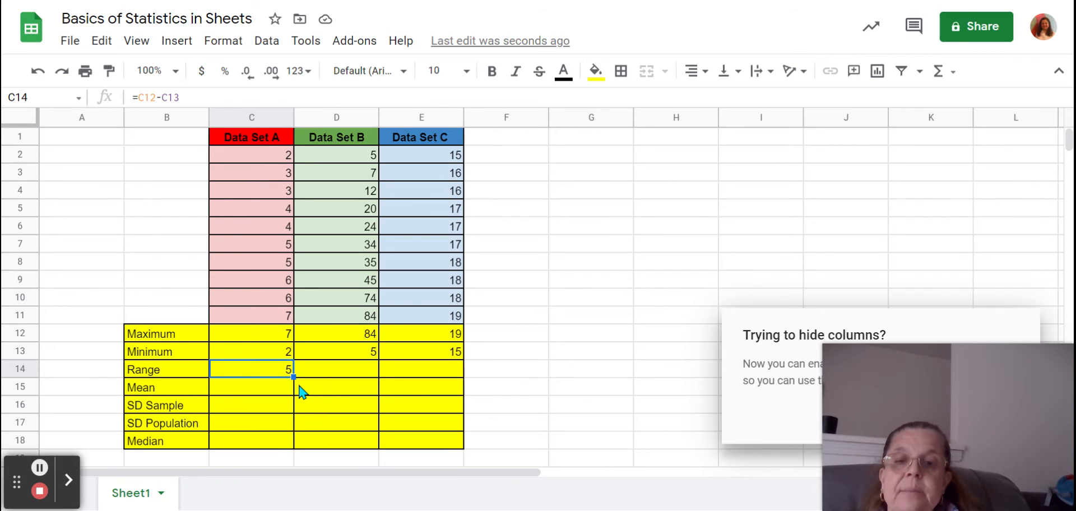
{"action": "left_click_drag", "start_coordinate": [293, 377], "coordinate": [457, 373]}
{"action": "left_click", "coordinate": [515, 379]}
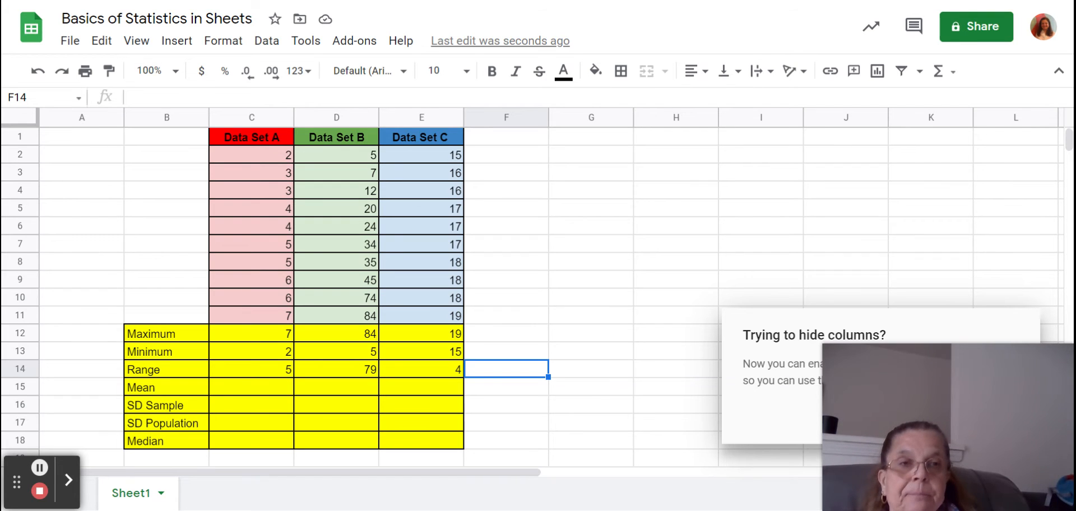
Step: Calculate the mean of Data Set A in cell C15 with =AVERAGE(C2:C11)
{"action": "left_click", "coordinate": [251, 392]}
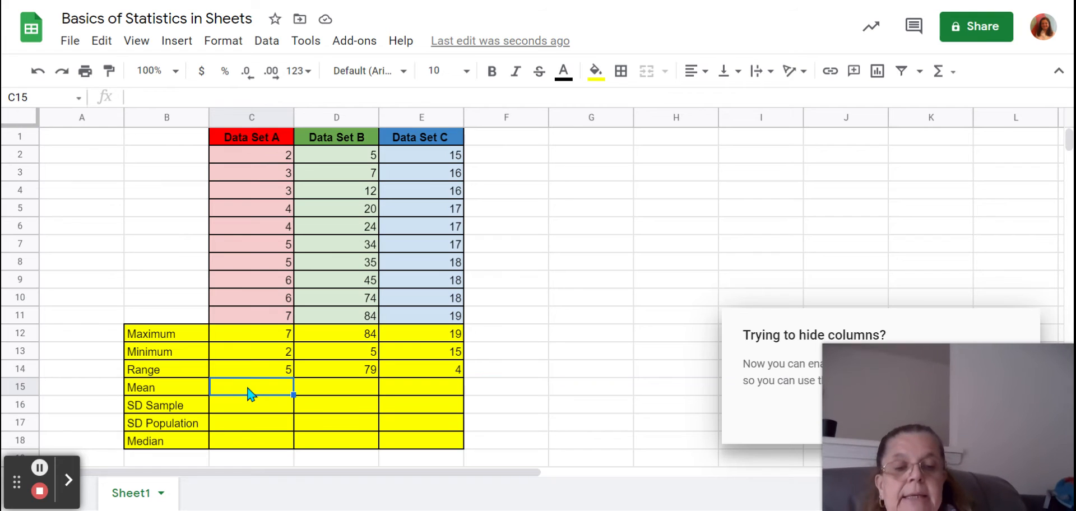
{"action": "type", "text": "="}
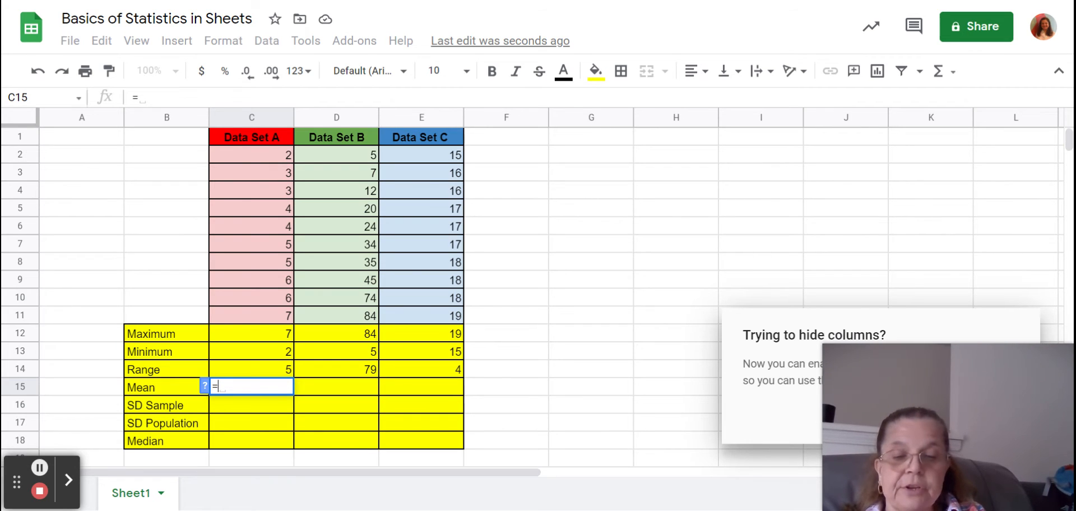
{"action": "type", "text": "Aver"}
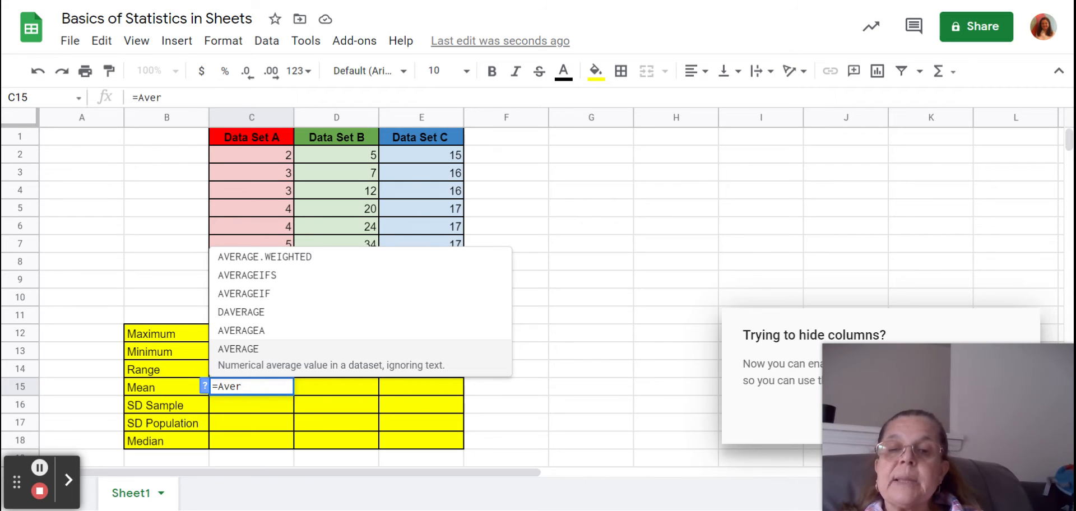
{"action": "left_click", "coordinate": [256, 358]}
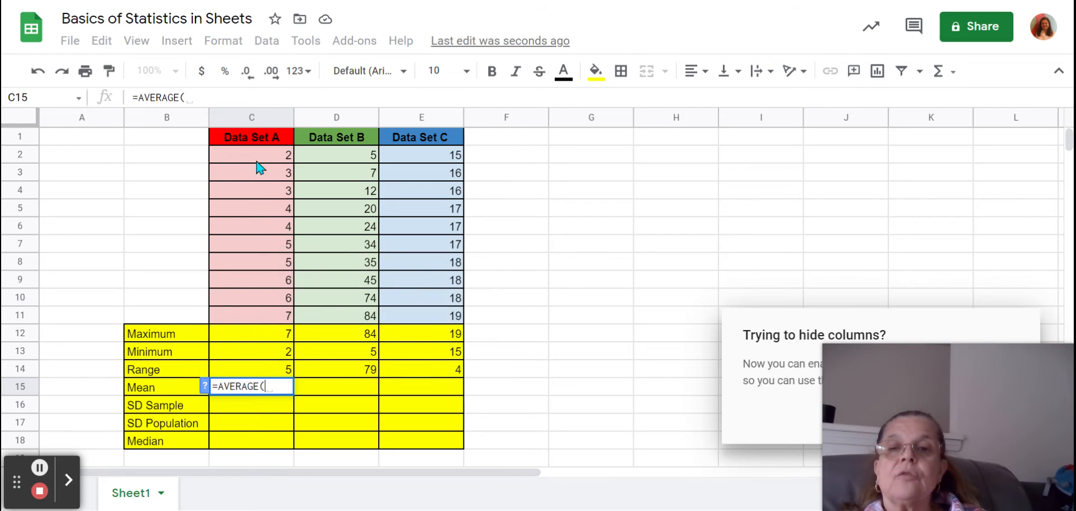
{"action": "left_click_drag", "start_coordinate": [258, 159], "coordinate": [258, 320]}
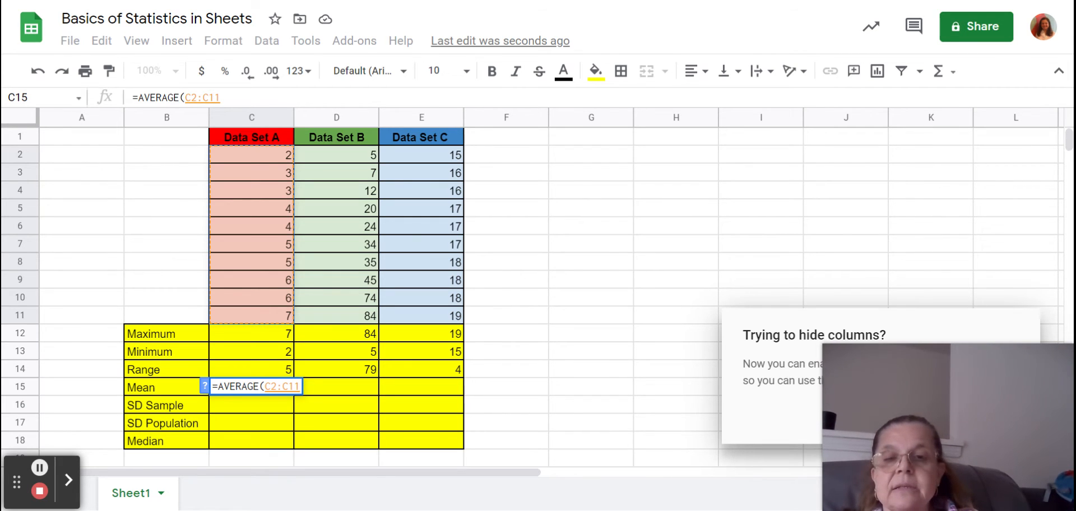
{"action": "type", "text": ")"}
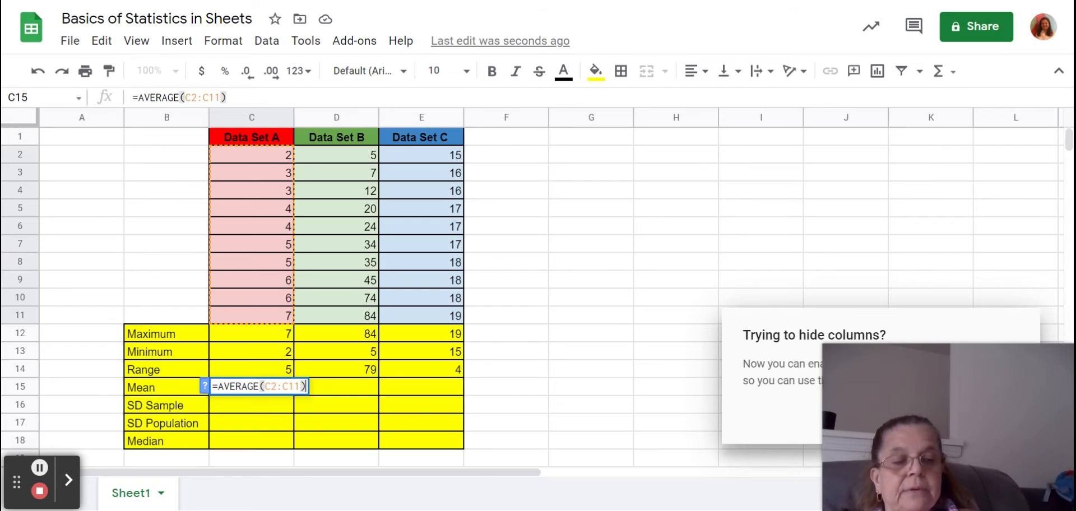
{"action": "key", "text": "Return"}
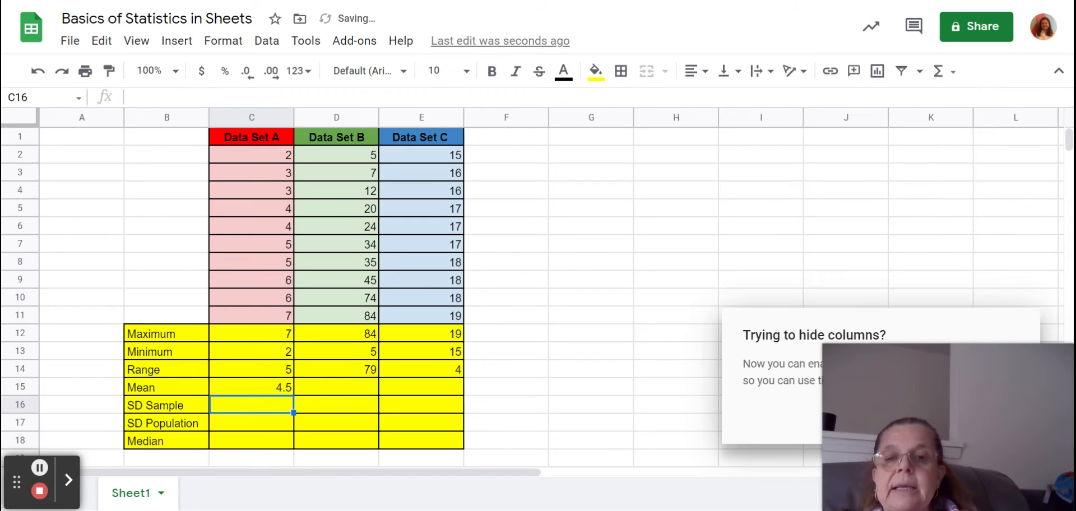
Step: Fill the mean formula from C15 across to D15 and E15 for Data Sets B and C
{"action": "left_click", "coordinate": [272, 392]}
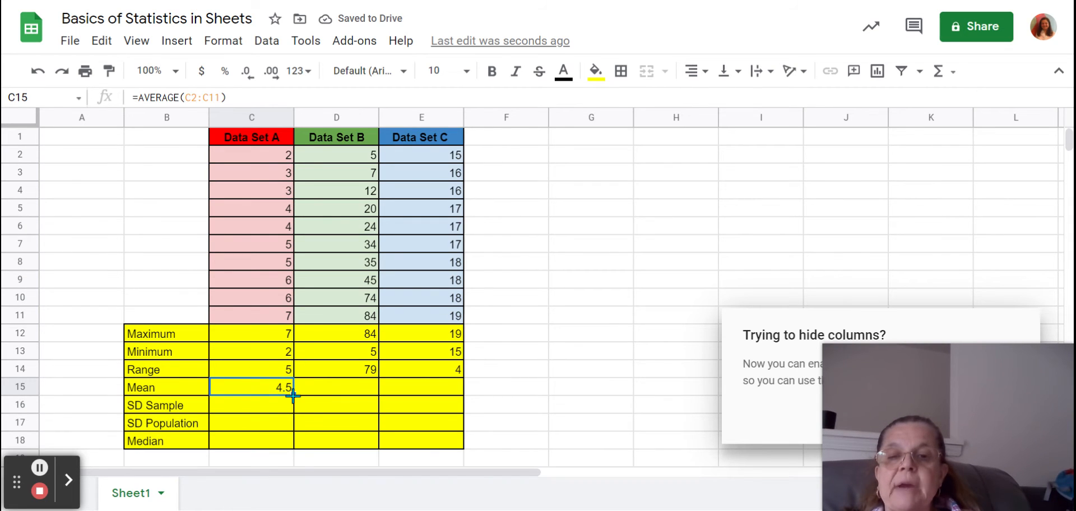
{"action": "left_click_drag", "start_coordinate": [293, 395], "coordinate": [464, 396]}
{"action": "left_click", "coordinate": [523, 405]}
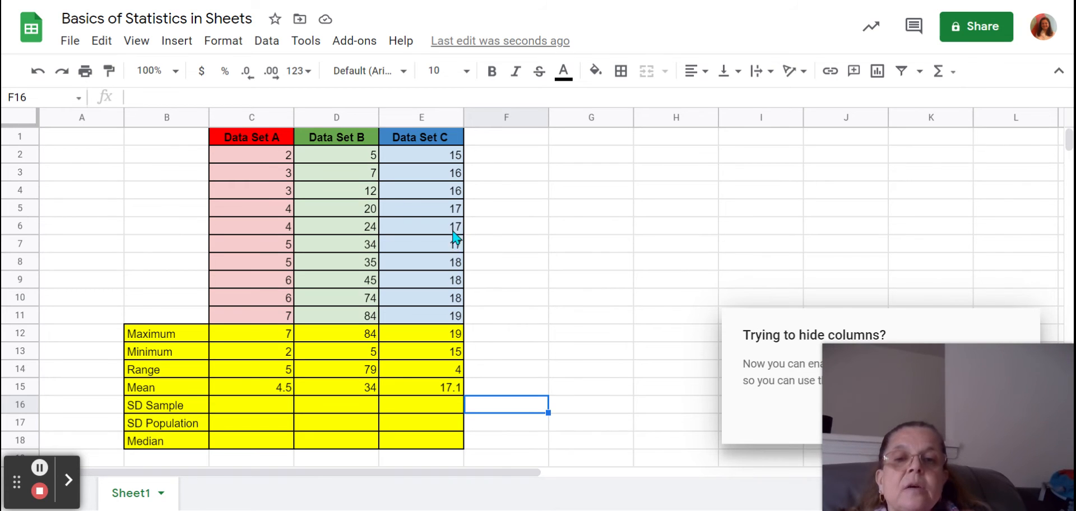
Step: Calculate the median of Data Set A in cell C18 with =MEDIAN(C2:C11)
{"action": "left_click", "coordinate": [278, 442]}
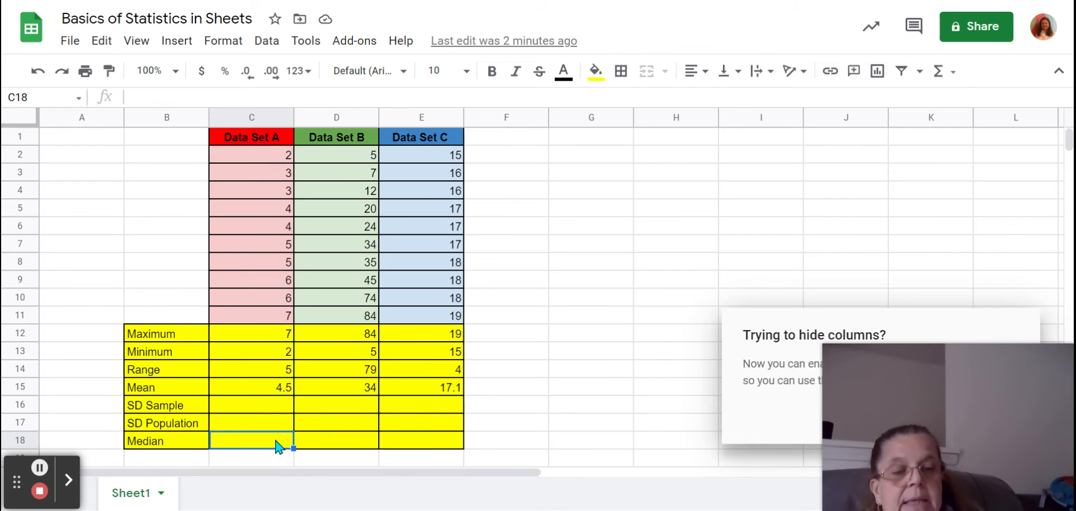
{"action": "type", "text": "="}
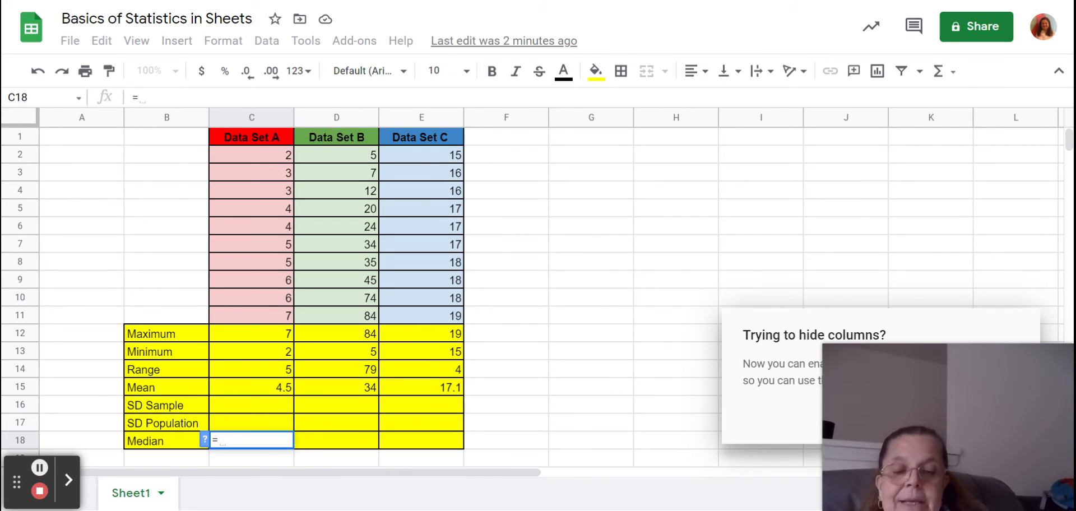
{"action": "type", "text": "med"}
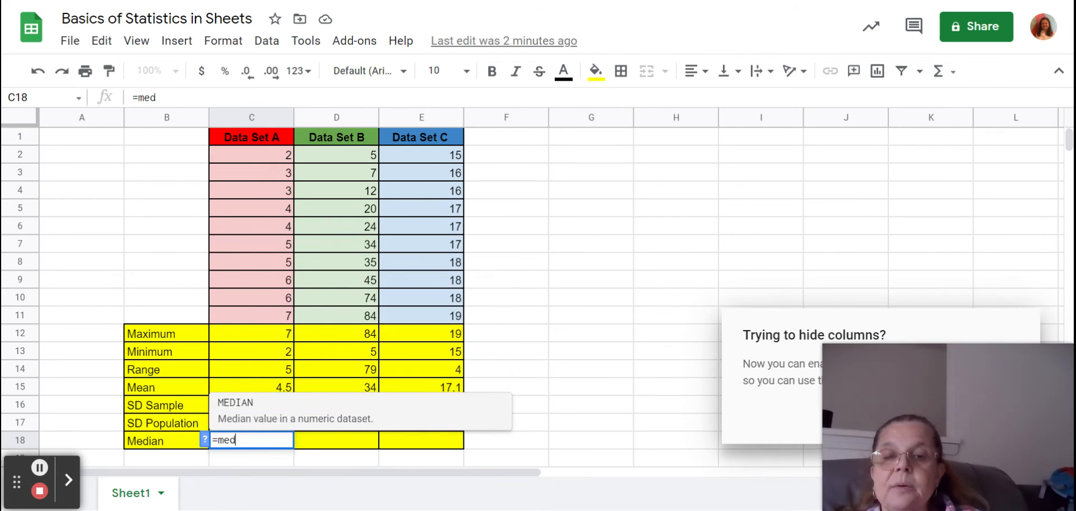
{"action": "left_click", "coordinate": [247, 411]}
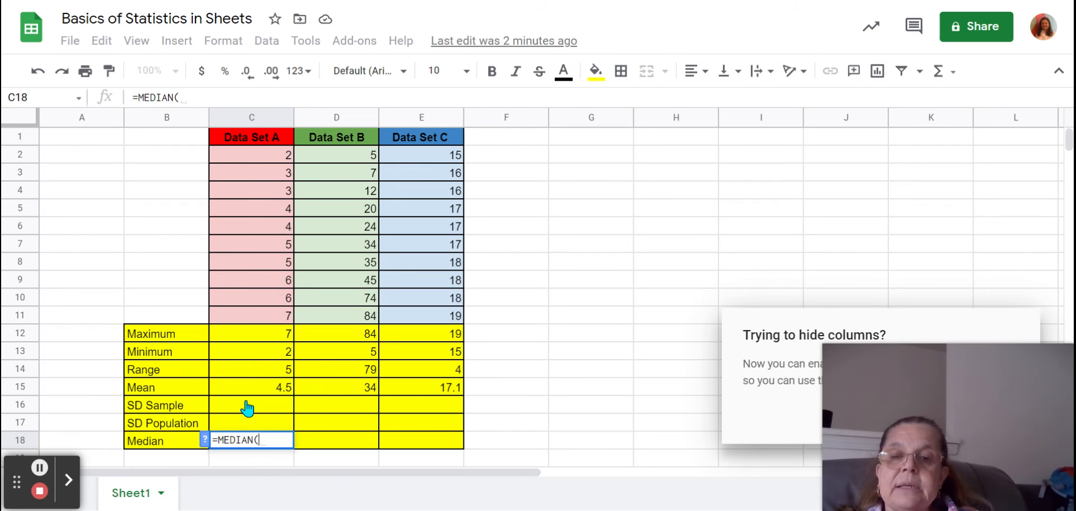
{"action": "left_click_drag", "start_coordinate": [268, 161], "coordinate": [269, 322]}
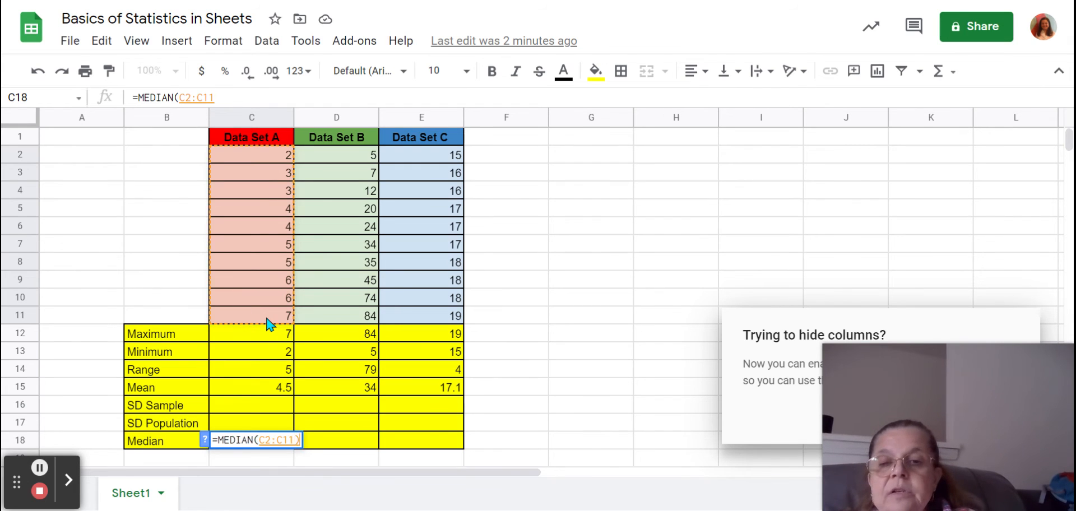
{"action": "type", "text": ")"}
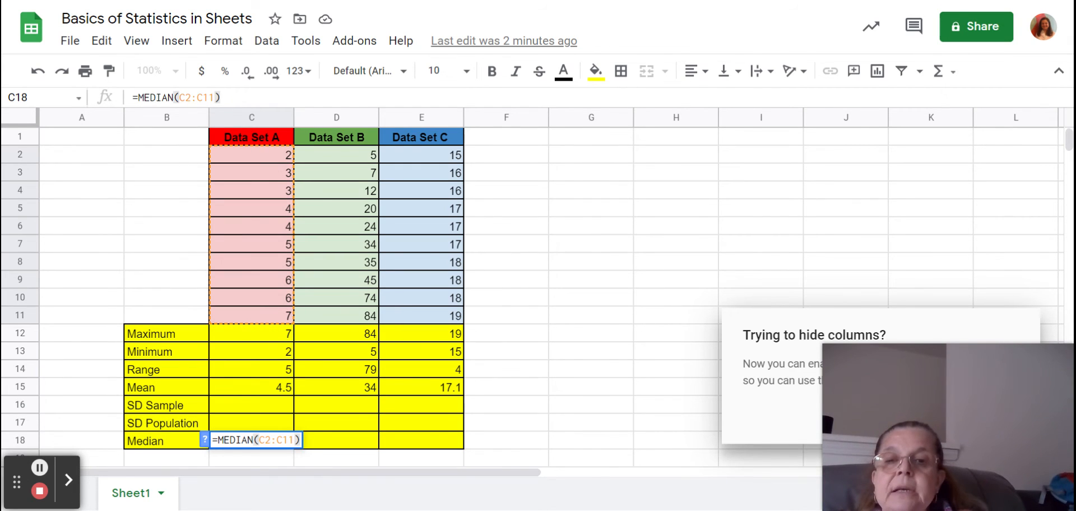
{"action": "key", "text": "Return"}
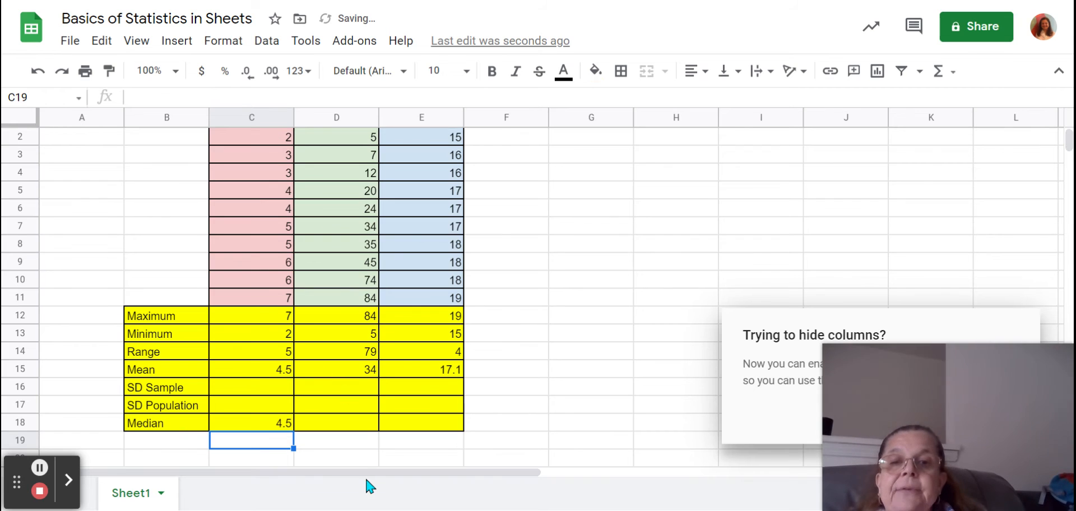
Step: Fill the median formula from C18 across to D18 and E18 for Data Sets B and C
{"action": "left_click", "coordinate": [284, 427]}
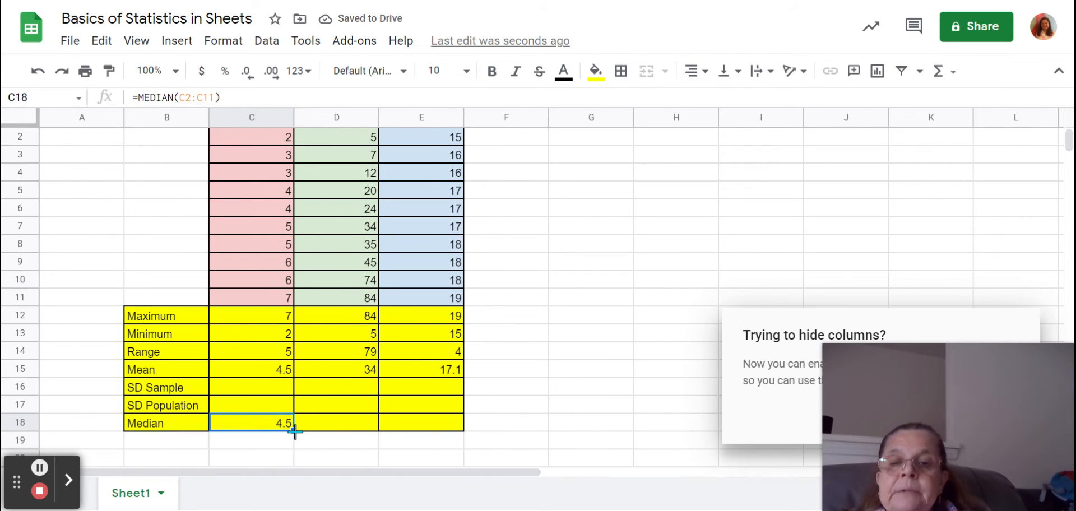
{"action": "left_click_drag", "start_coordinate": [293, 431], "coordinate": [464, 432]}
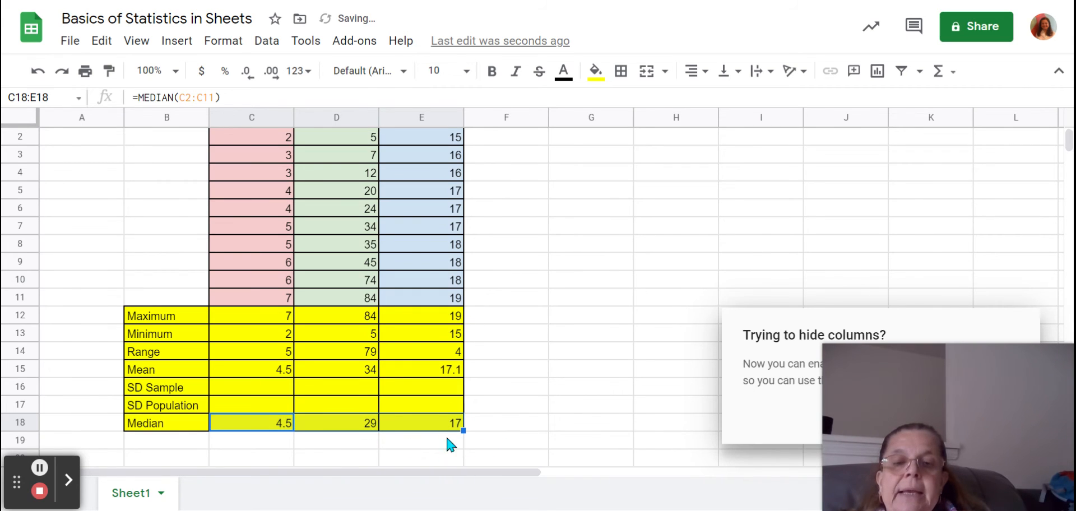
{"action": "left_click", "coordinate": [531, 433]}
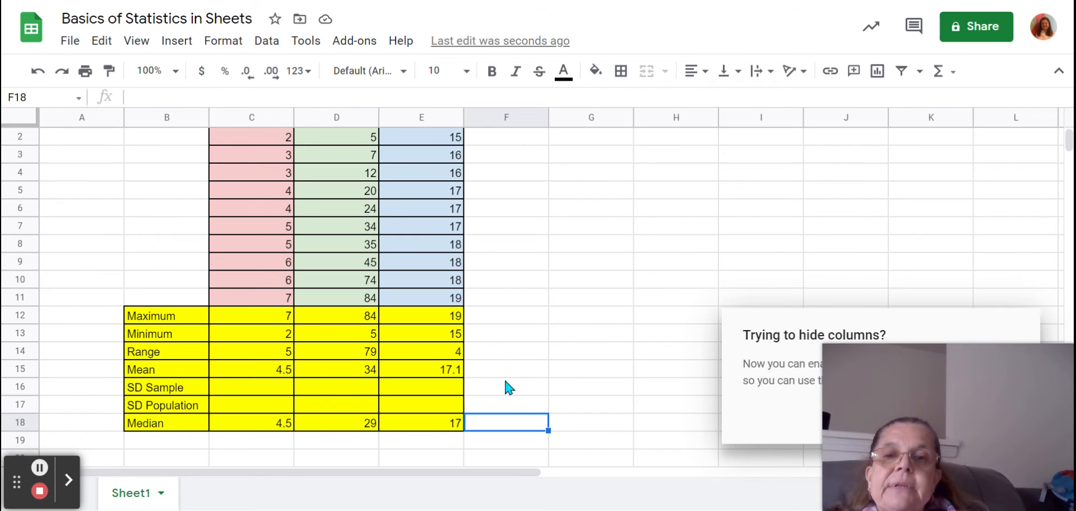
Step: Calculate the sample standard deviation of Data Set A in cell C16 with =STDEV.S(C2:C11)
{"action": "scroll", "coordinate": [507, 387], "scroll_direction": "up", "scroll_amount": 1}
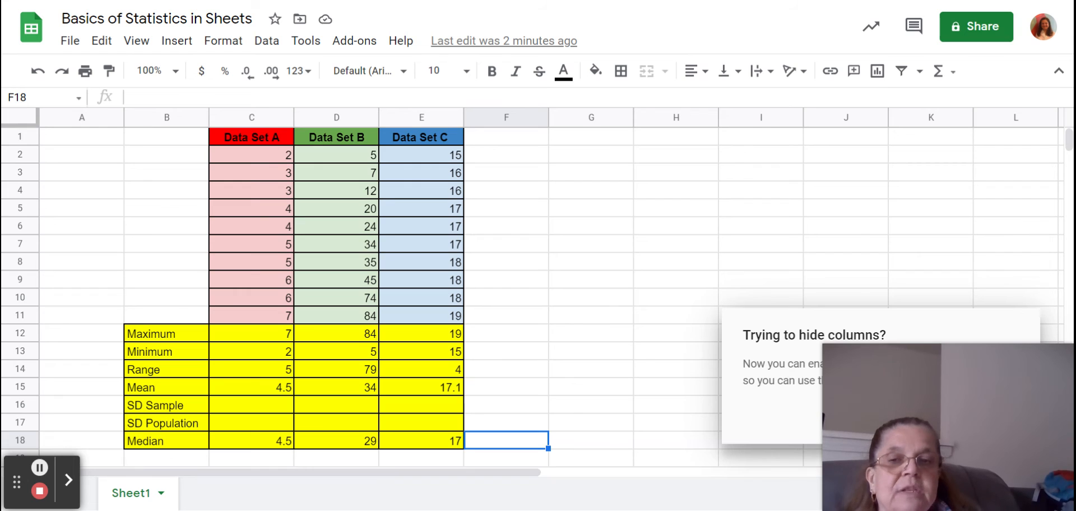
{"action": "left_click", "coordinate": [275, 408]}
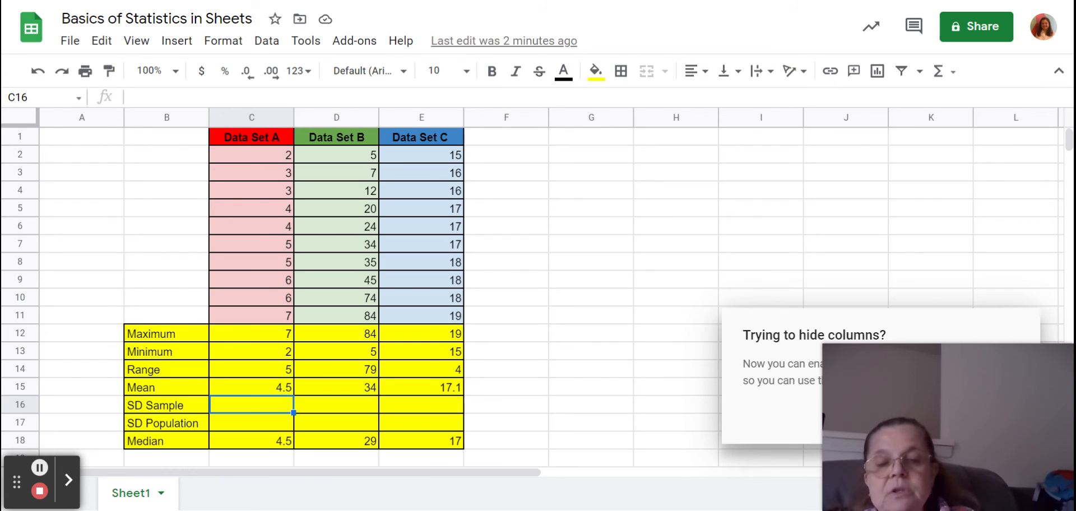
{"action": "type", "text": "="}
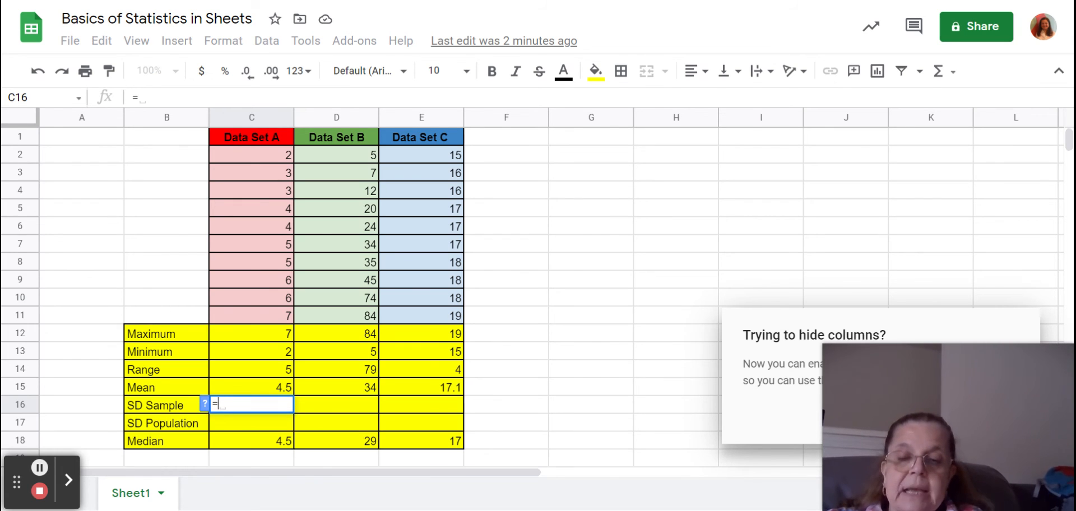
{"action": "type", "text": "St"}
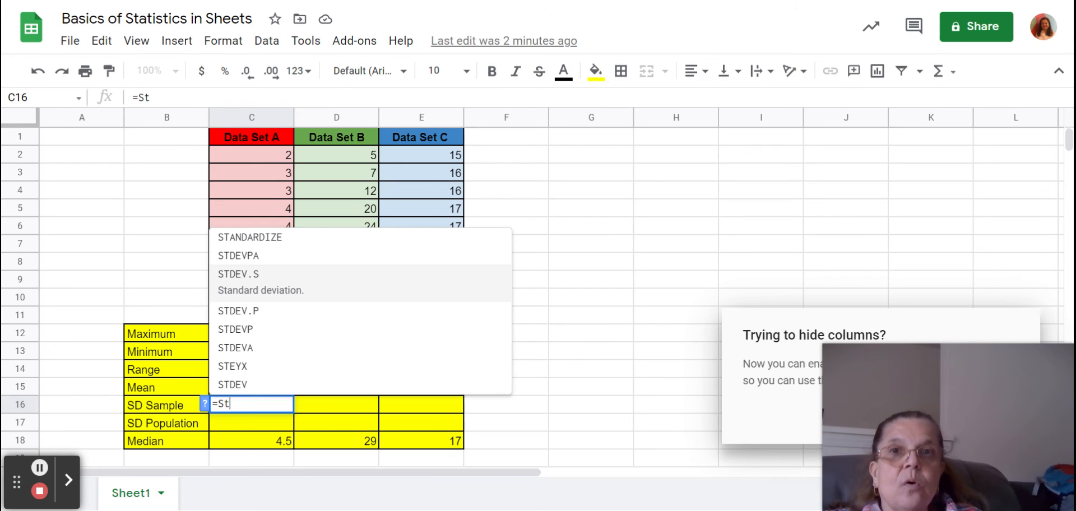
{"action": "left_click", "coordinate": [251, 283]}
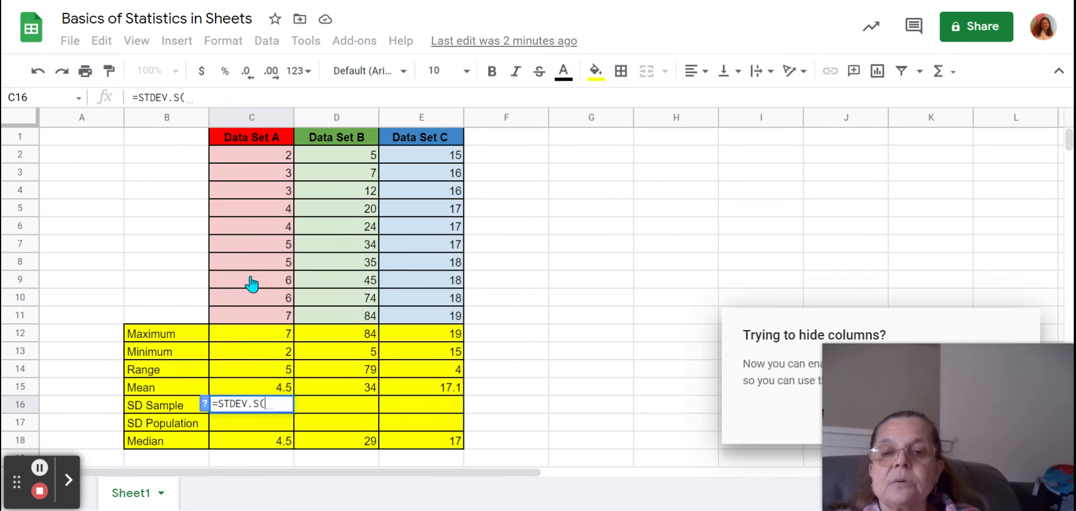
{"action": "left_click", "coordinate": [259, 162]}
{"action": "left_click_drag", "start_coordinate": [259, 162], "coordinate": [260, 315]}
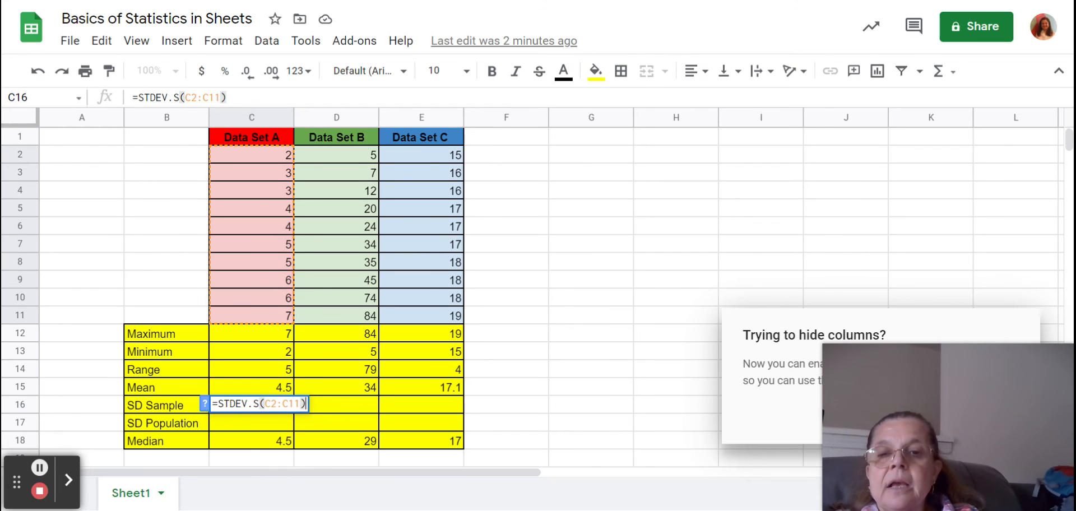
{"action": "type", "text": ")"}
{"action": "key", "text": "Return"}
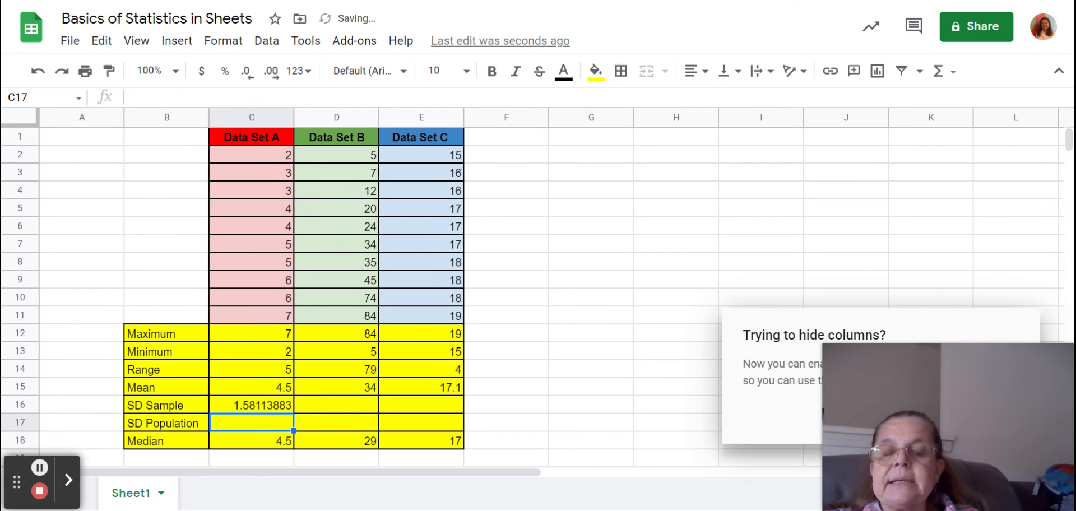
Step: Fill the sample standard deviation formula from C16 across to D16 and E16
{"action": "left_click", "coordinate": [279, 408]}
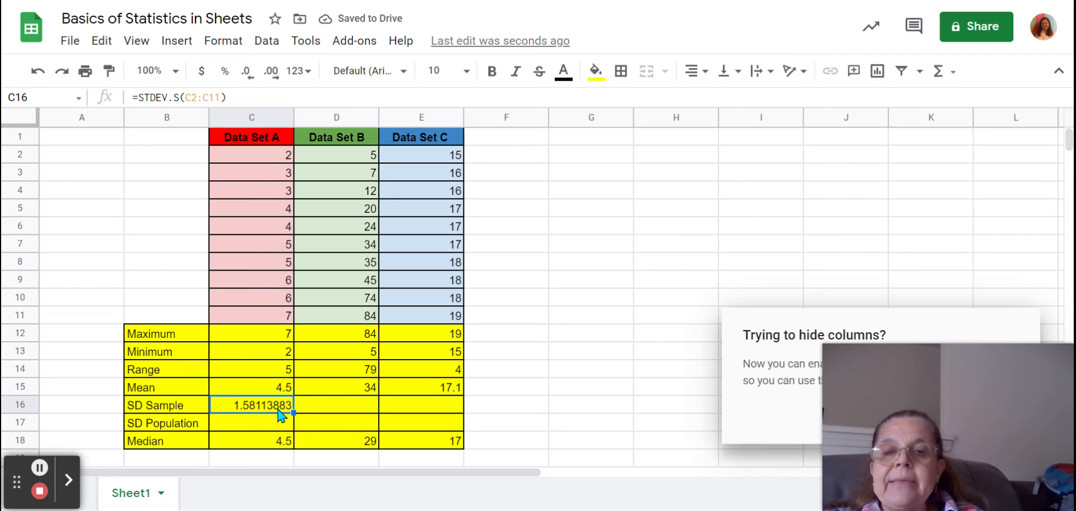
{"action": "left_click_drag", "start_coordinate": [293, 412], "coordinate": [455, 415]}
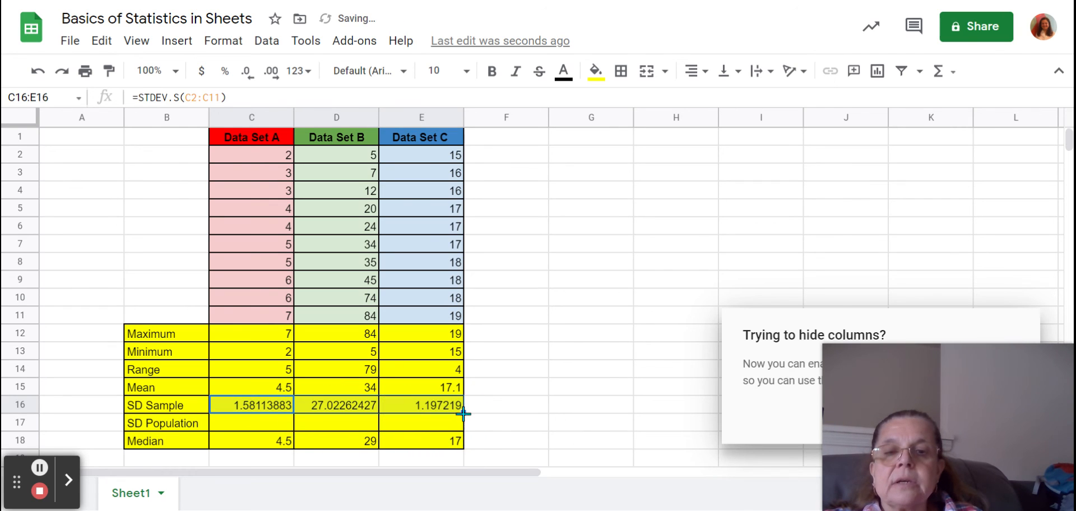
{"action": "left_click", "coordinate": [501, 425]}
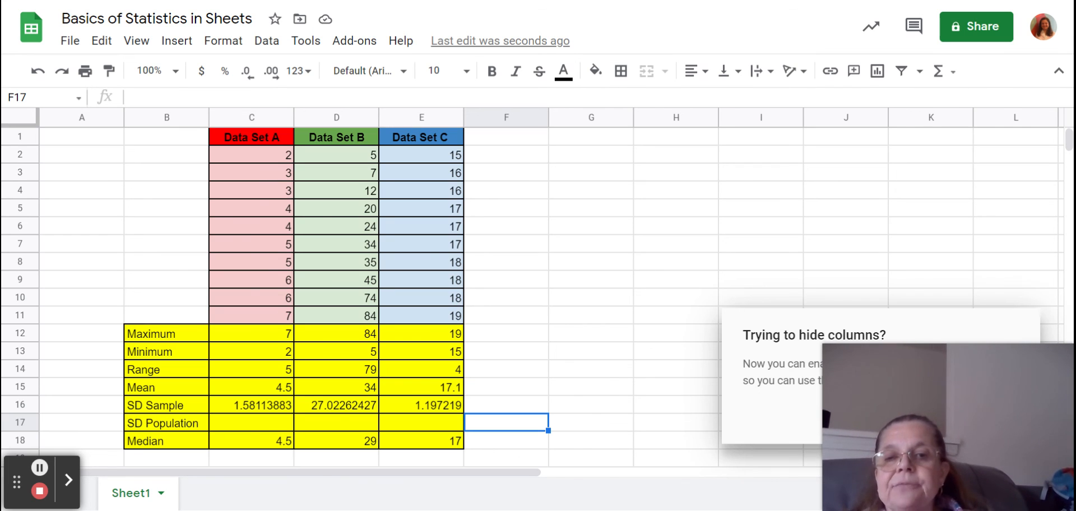
Step: Calculate the population standard deviation of Data Set A in cell C17 with =STDEV.P(C2:C11)
{"action": "left_click", "coordinate": [280, 427]}
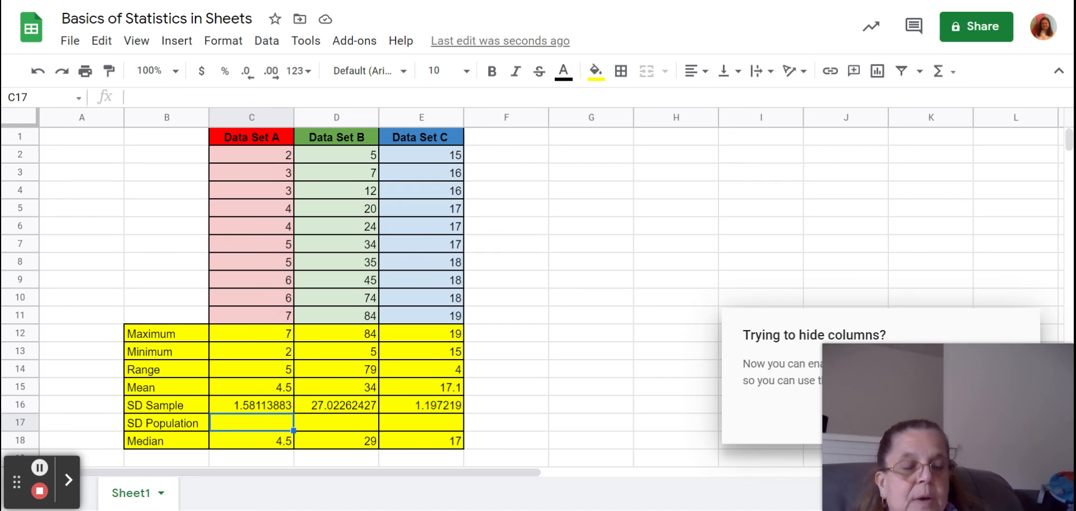
{"action": "type", "text": "="}
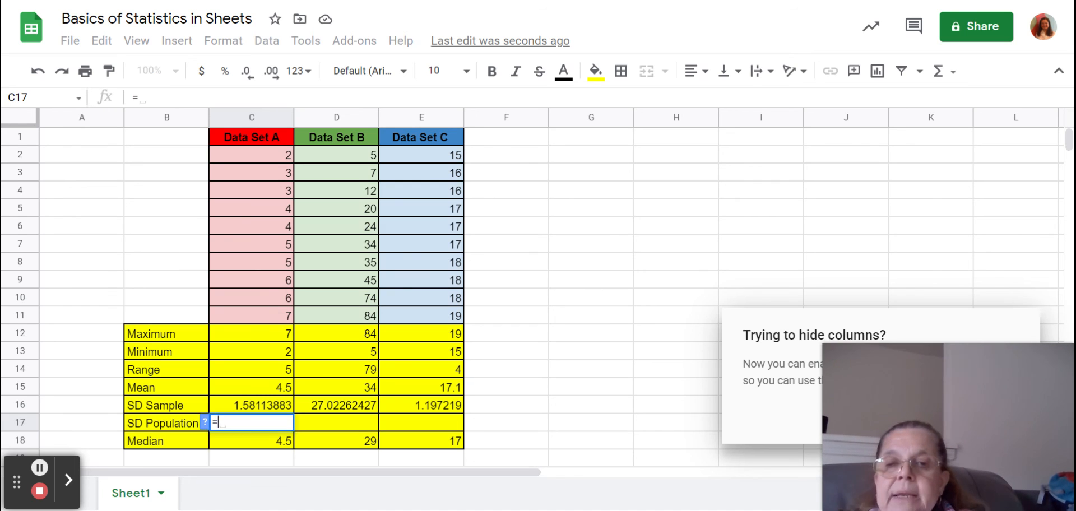
{"action": "type", "text": "std"}
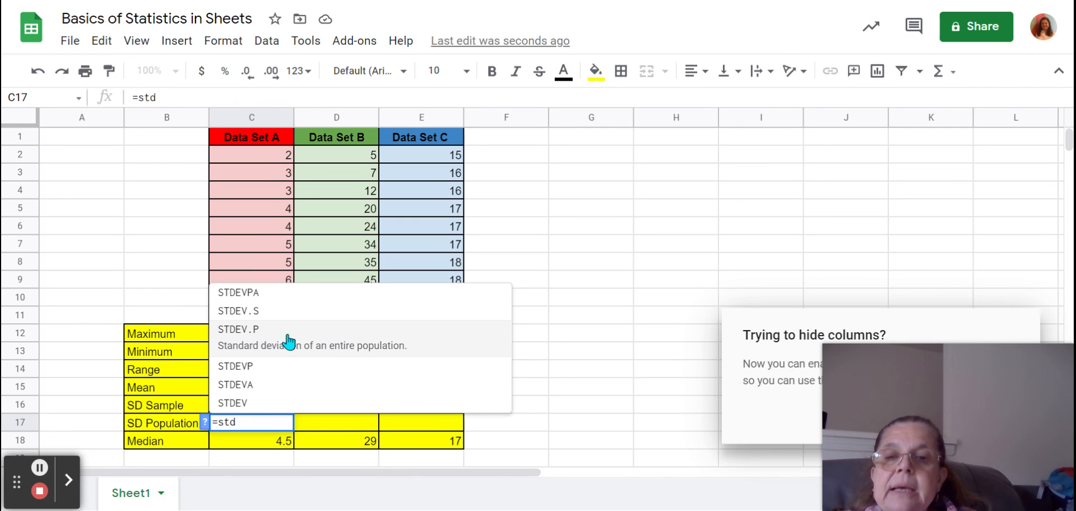
{"action": "left_click", "coordinate": [256, 340]}
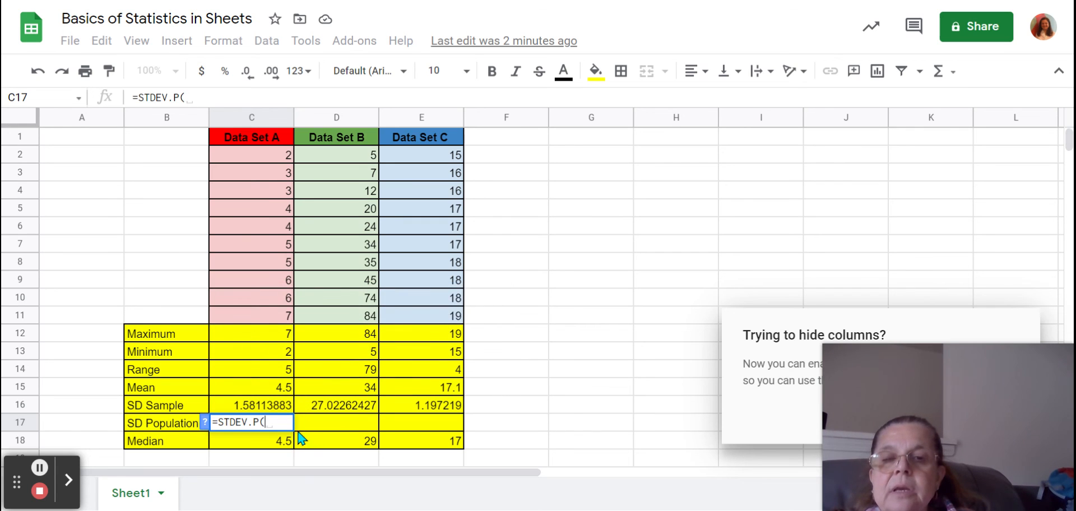
{"action": "left_click", "coordinate": [269, 160]}
{"action": "left_click_drag", "start_coordinate": [273, 173], "coordinate": [274, 320]}
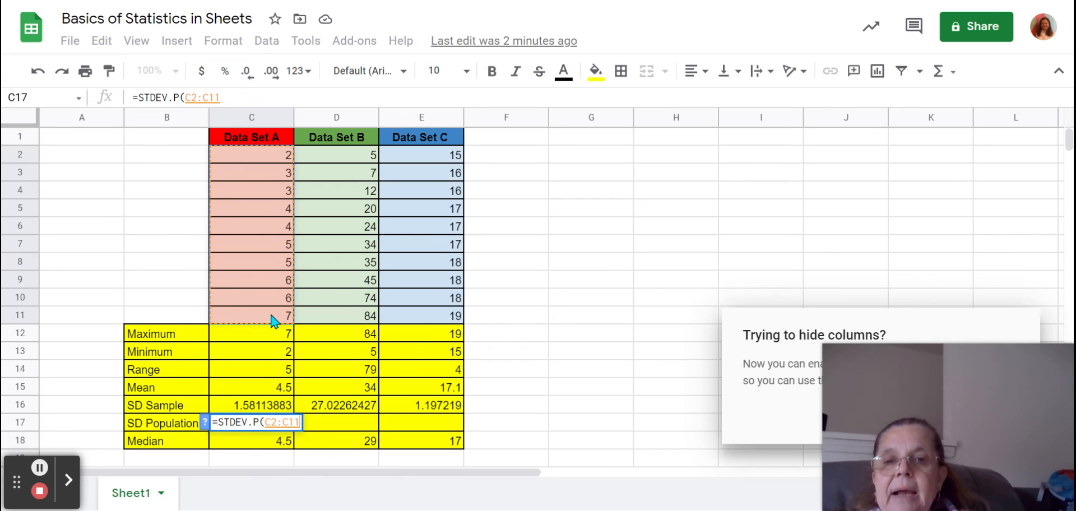
{"action": "type", "text": ")"}
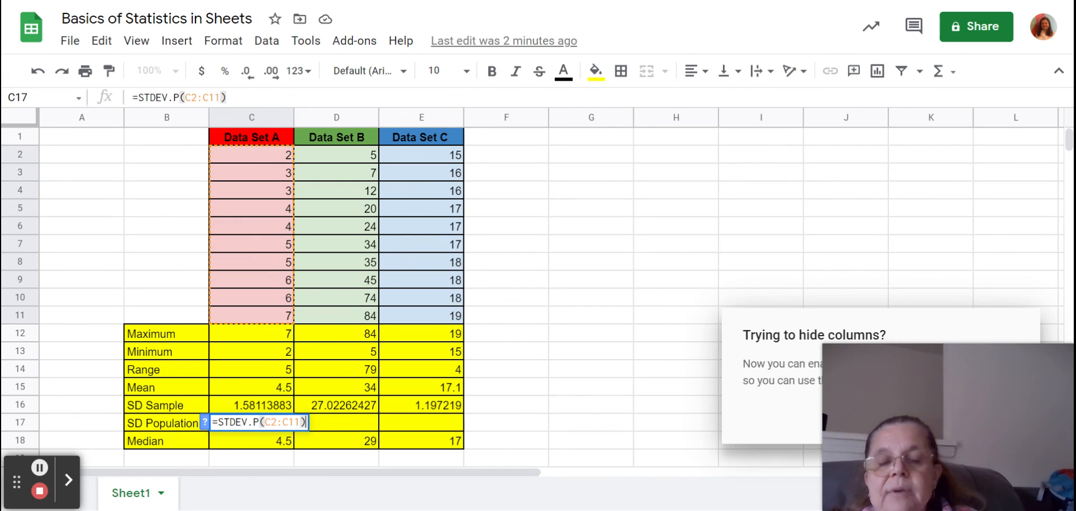
{"action": "key", "text": "Return"}
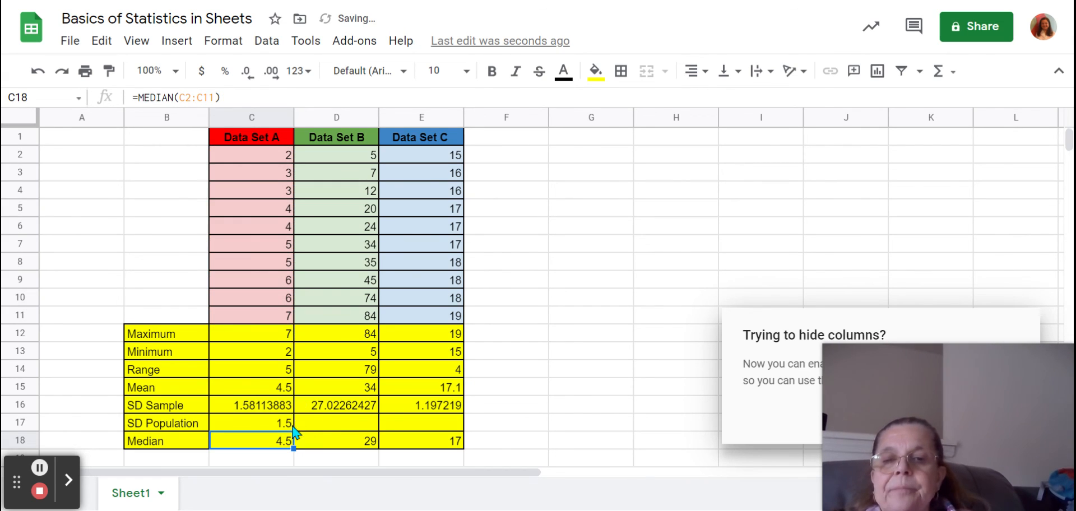
Step: Fill the population standard deviation formula from C17 across to D17 and E17
{"action": "left_click", "coordinate": [270, 419]}
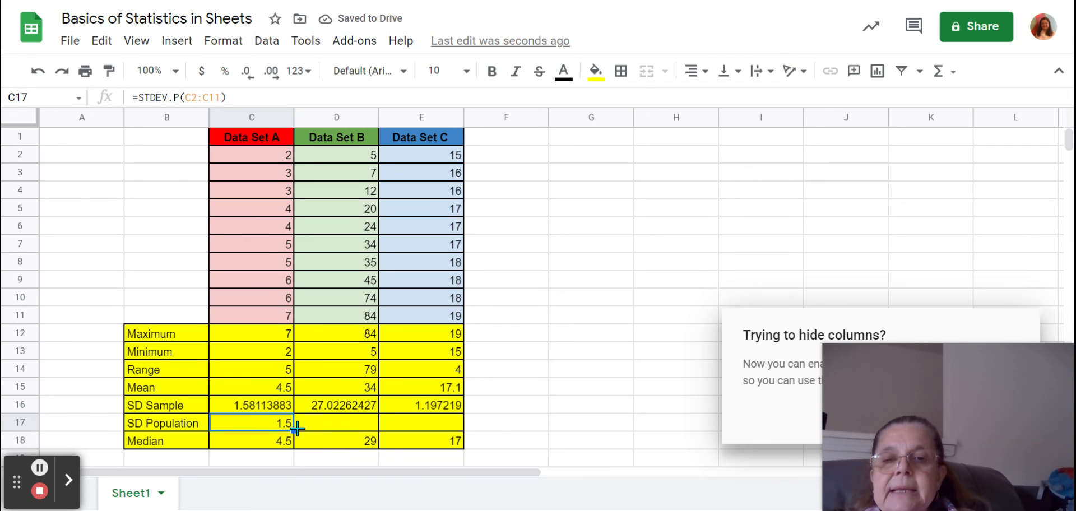
{"action": "left_click_drag", "start_coordinate": [294, 430], "coordinate": [462, 430]}
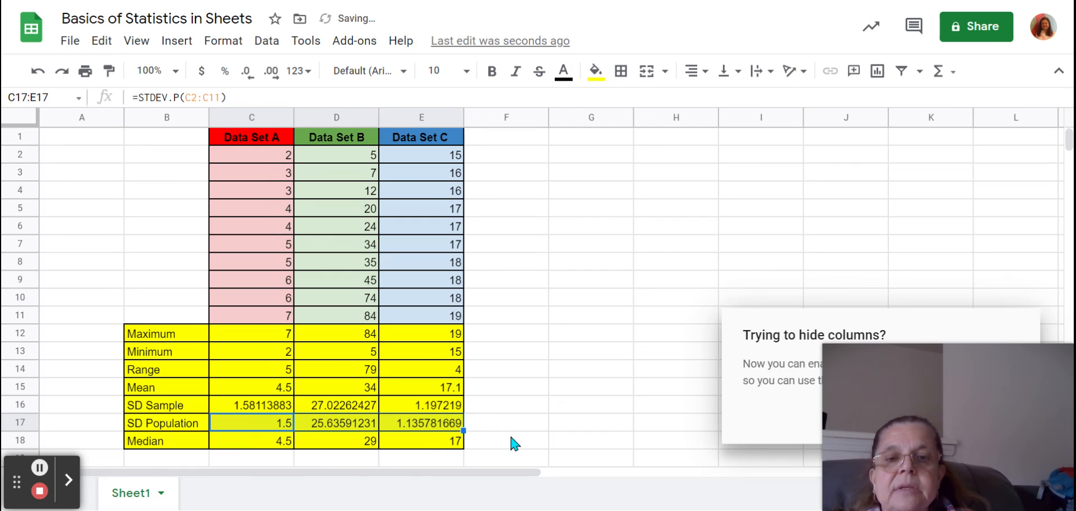
{"action": "left_click", "coordinate": [513, 442]}
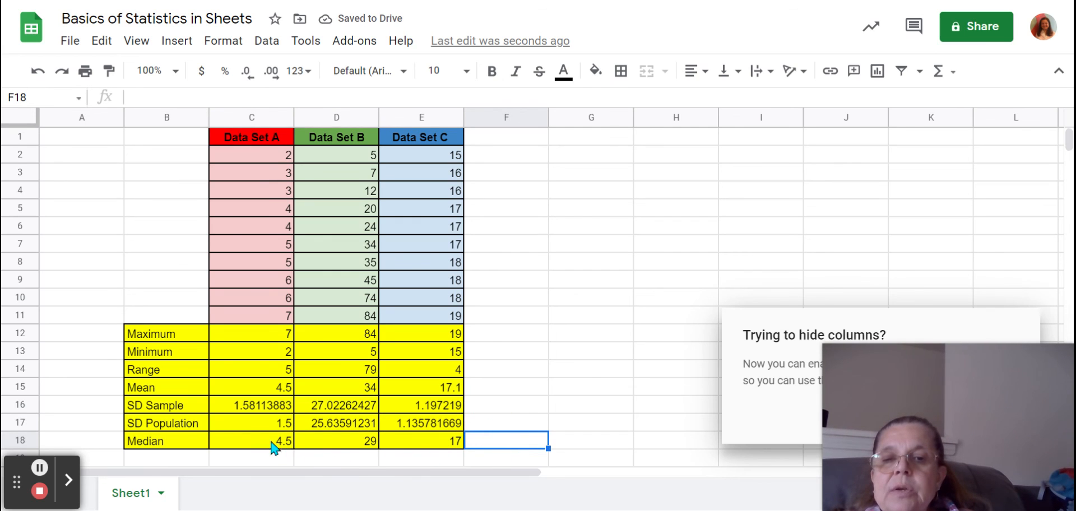